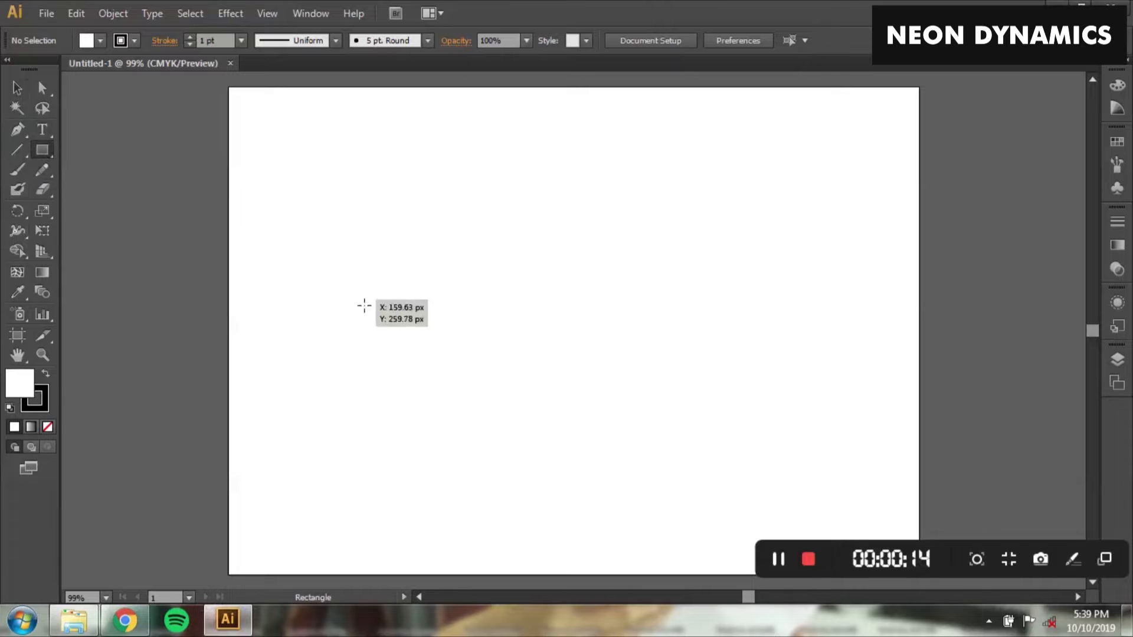
Set the fill to none and draw a large square left of the artboard's centre with a 1 pt stroke
click(100, 41)
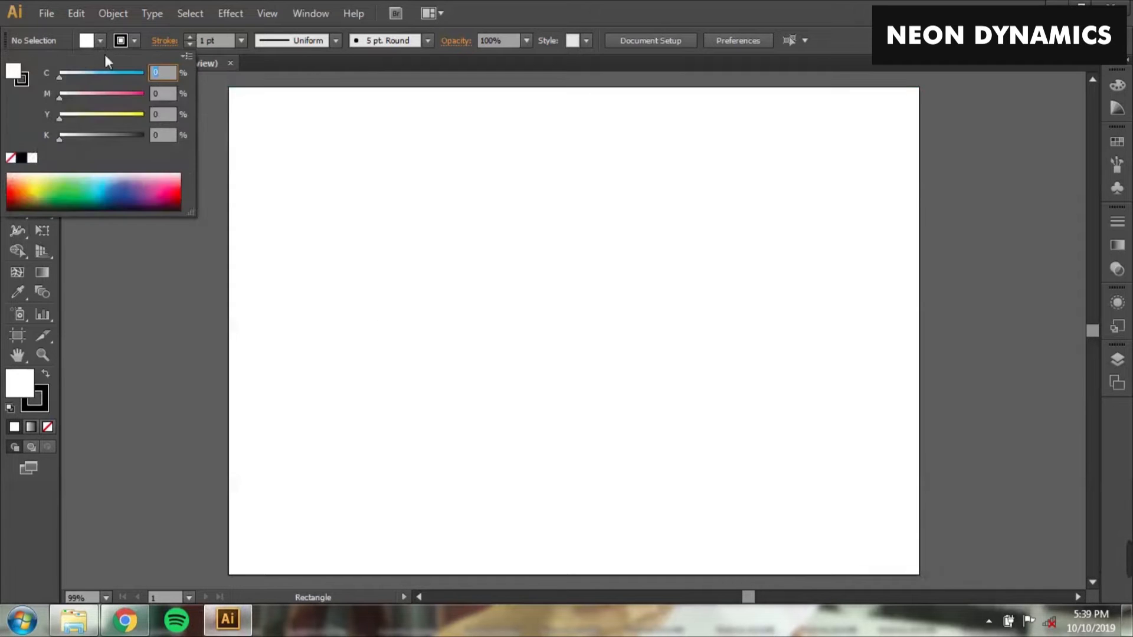
click(104, 44)
click(105, 44)
click(12, 69)
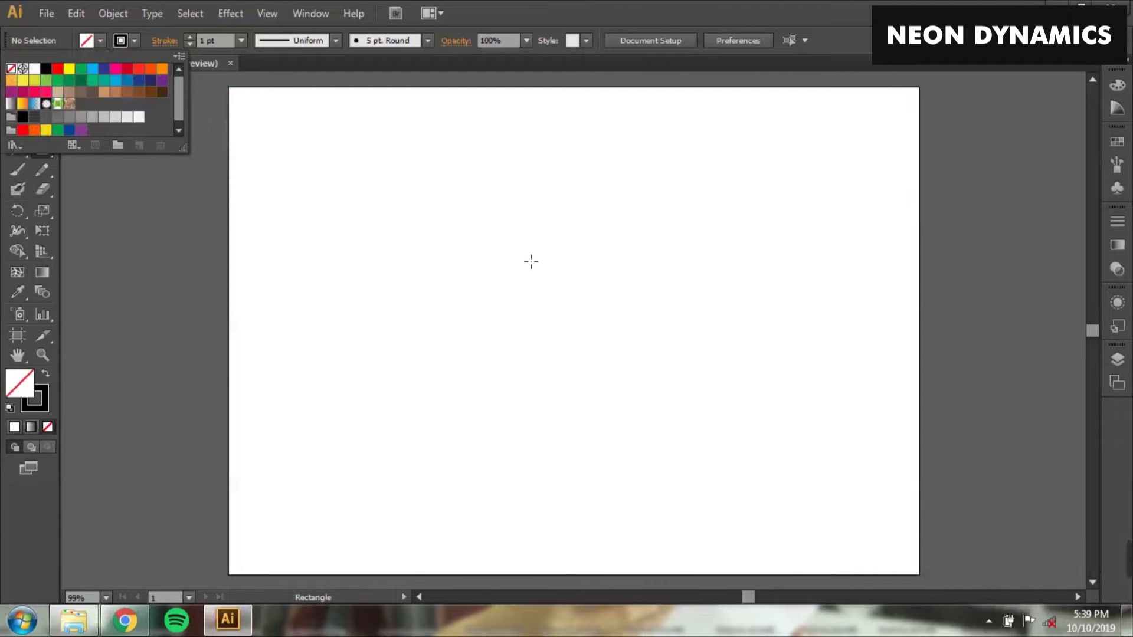
click(551, 296)
drag(373, 217, 627, 444)
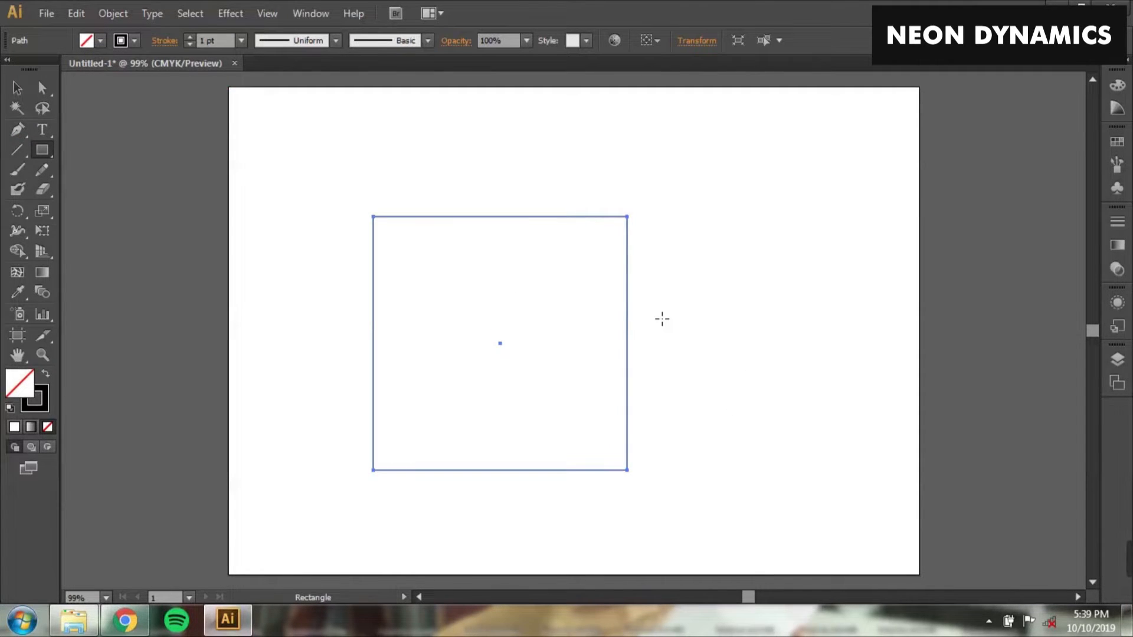
key(ctrl+1)
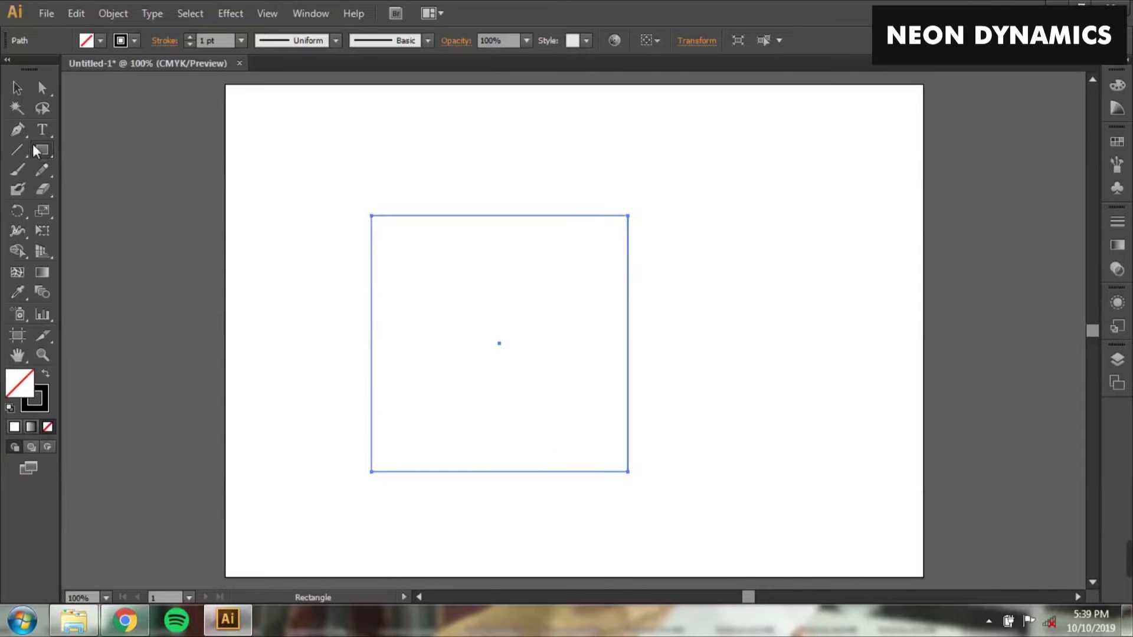
Draw a circle inscribed in the square and a concentric inner circle about 223 px in diameter
drag(36, 153, 77, 186)
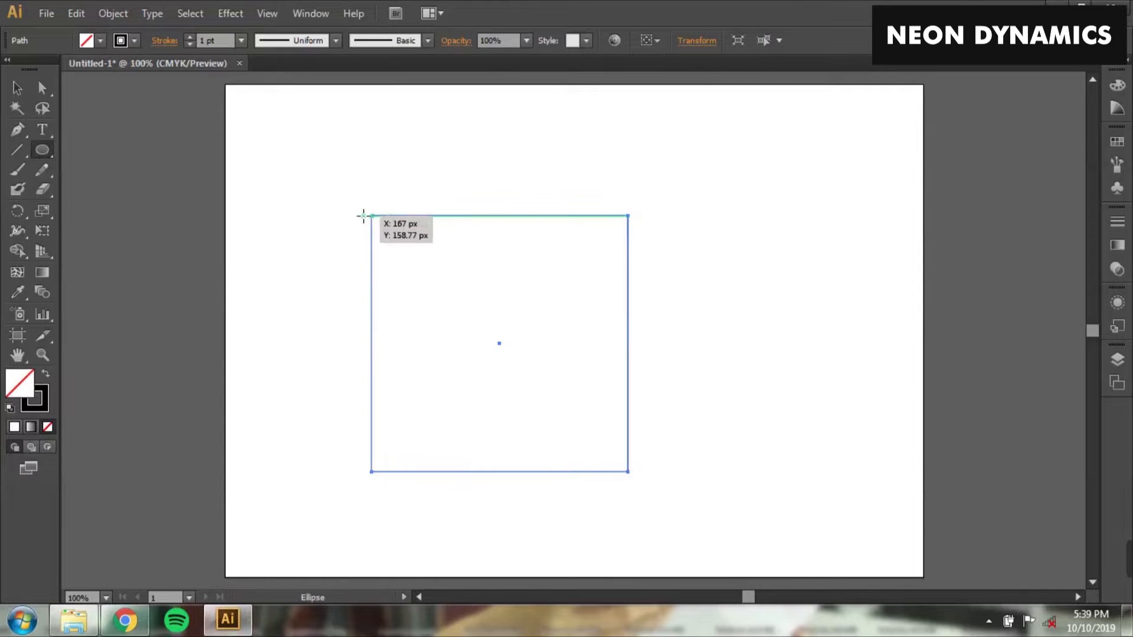
drag(373, 216, 627, 452)
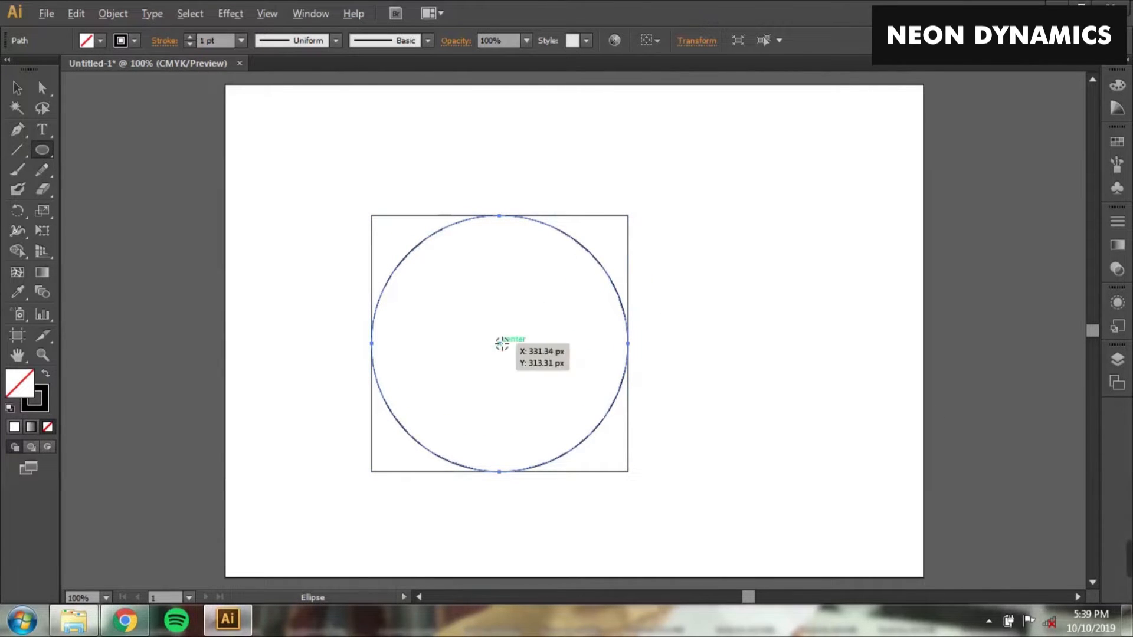
drag(501, 344, 408, 355)
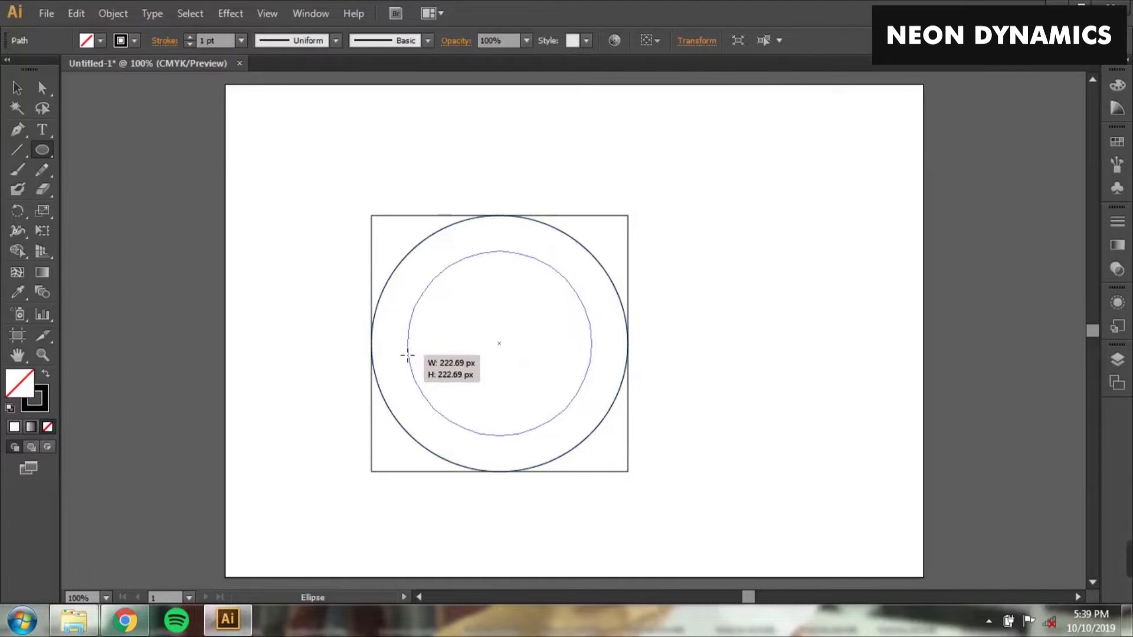
drag(407, 355, 593, 357)
Draw straight lines tangent to the inner circle: horizontal ones at its top and bottom, and a vertical one at its left, all extending beyond the square
click(25, 157)
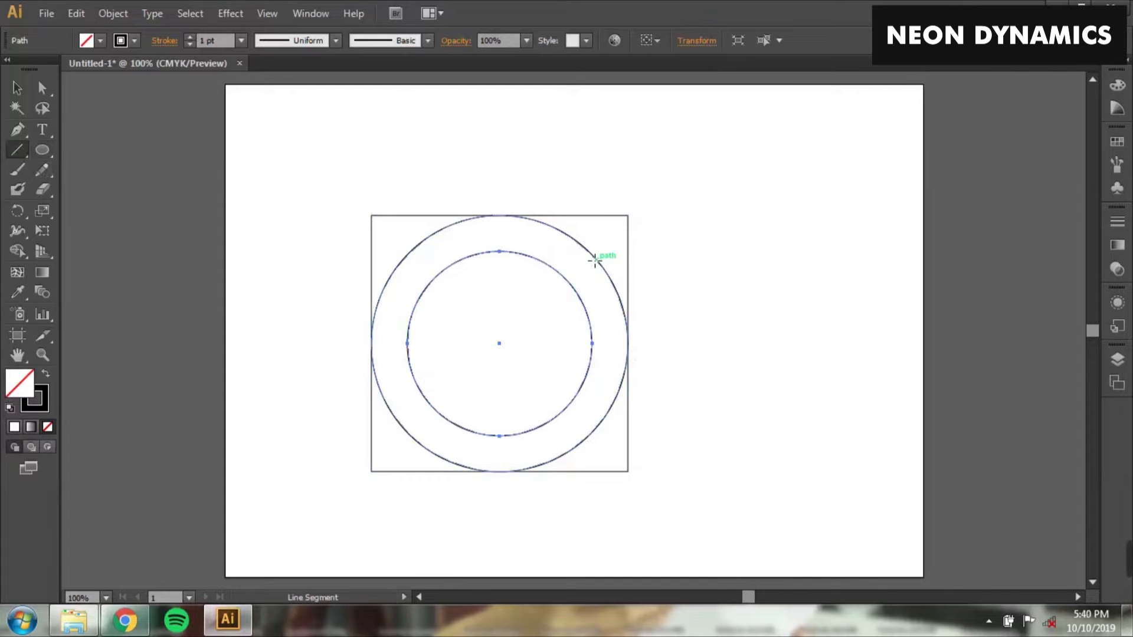
drag(622, 250, 275, 251)
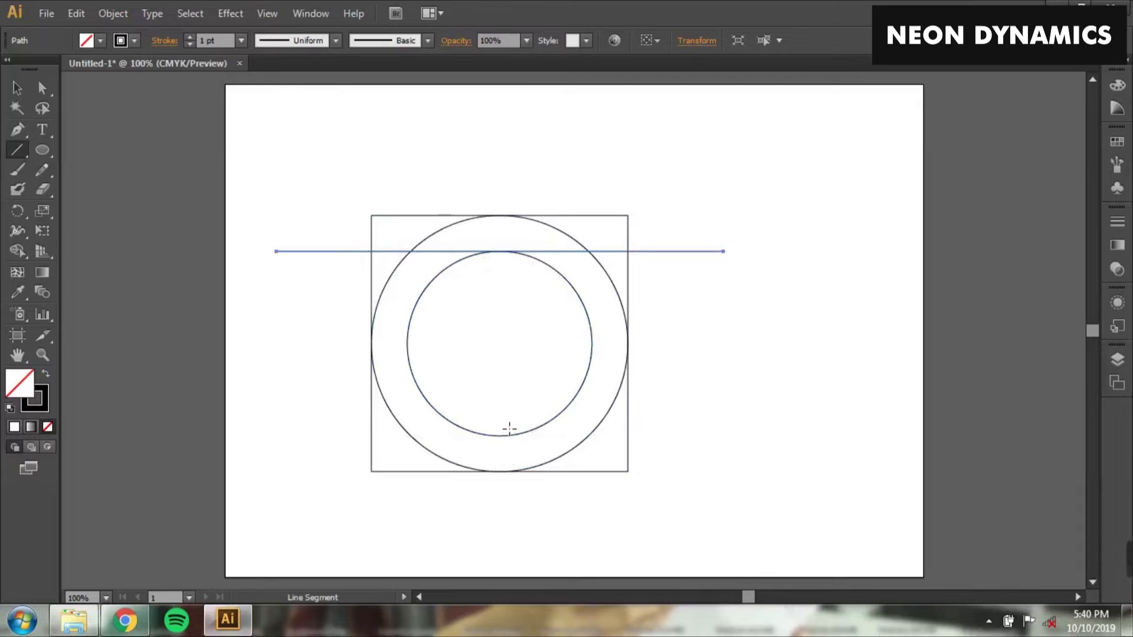
drag(501, 435, 315, 436)
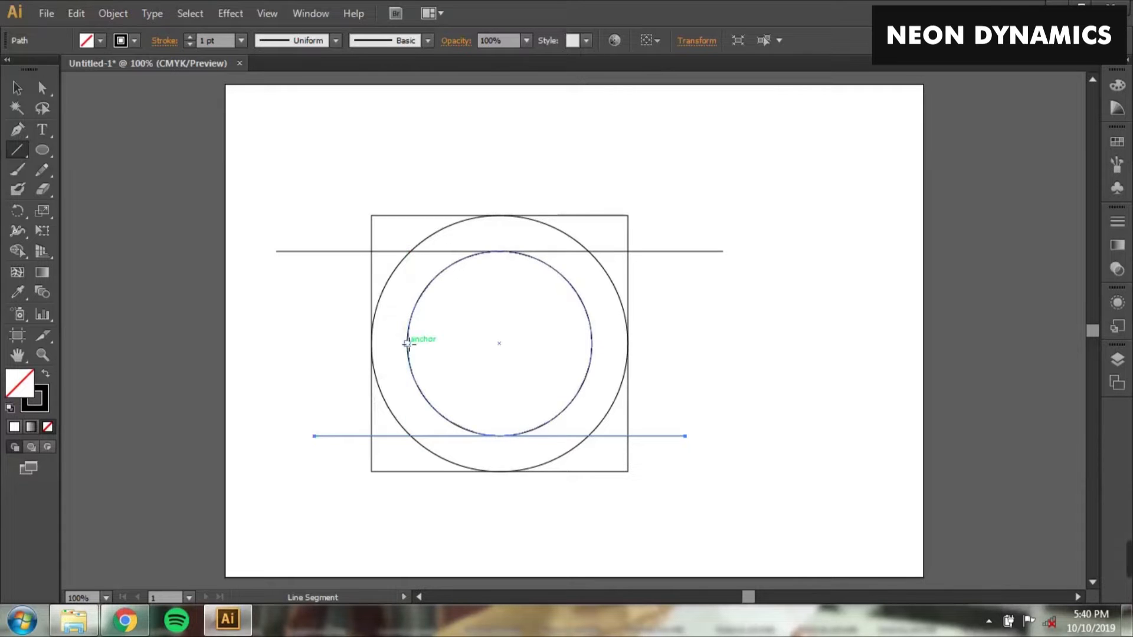
drag(407, 342, 407, 534)
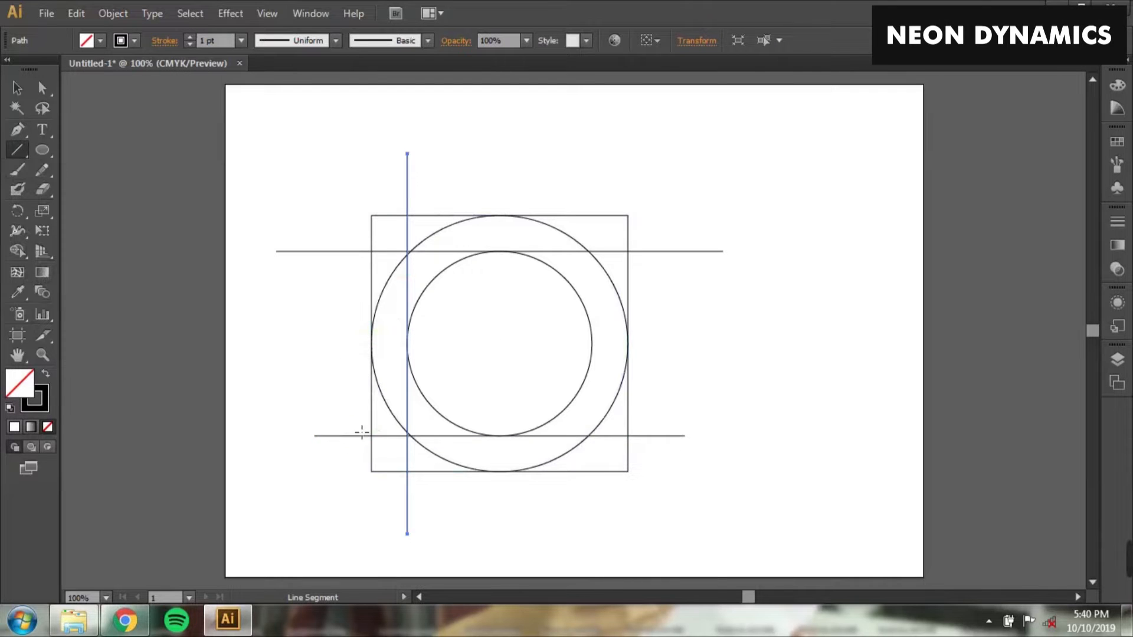
drag(341, 426, 529, 213)
key(ctrl+z)
drag(269, 385, 525, 245)
key(ctrl+z)
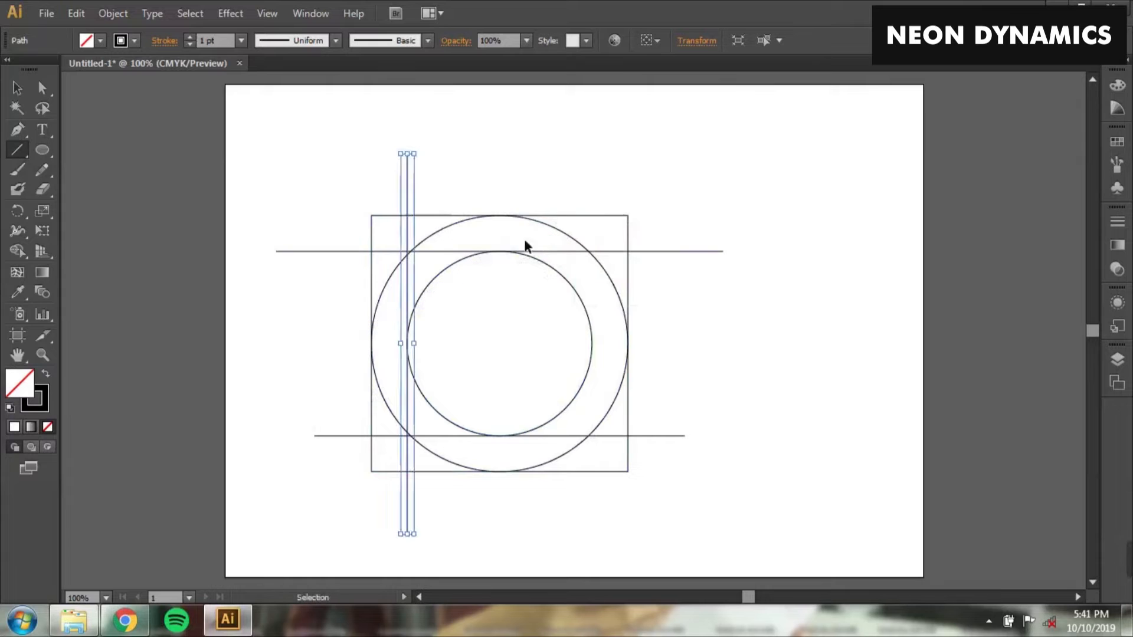
mouse_move(472, 281)
mouse_down()
mouse_move(346, 344)
mouse_move(296, 400)
mouse_move(272, 405)
mouse_up()
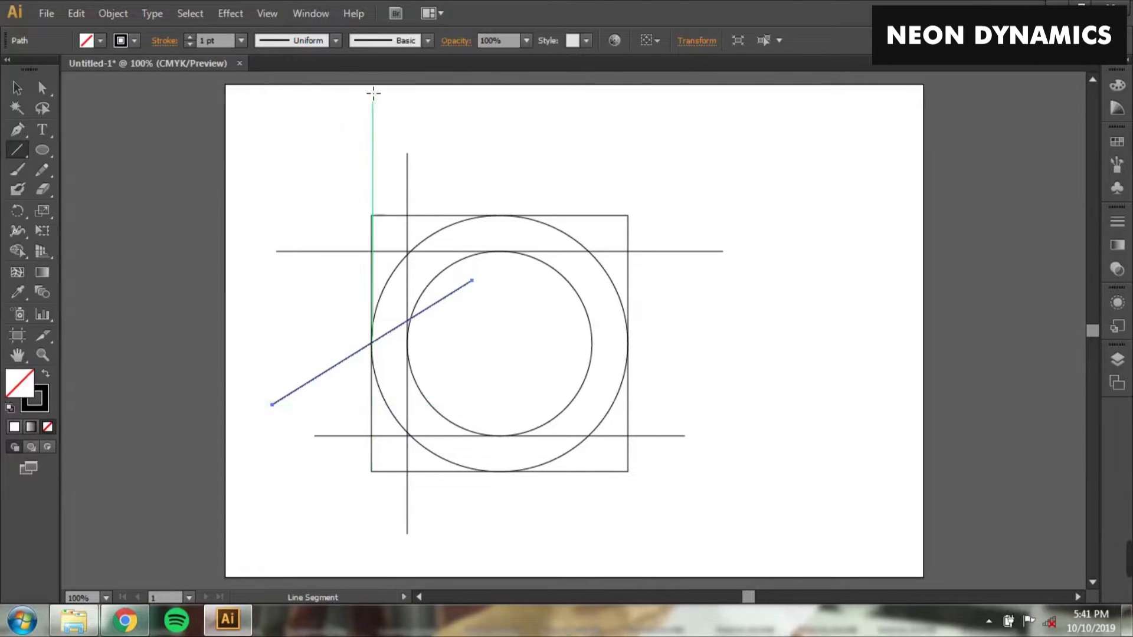
key(ctrl+z)
drag(322, 392, 472, 280)
key(ctrl+z)
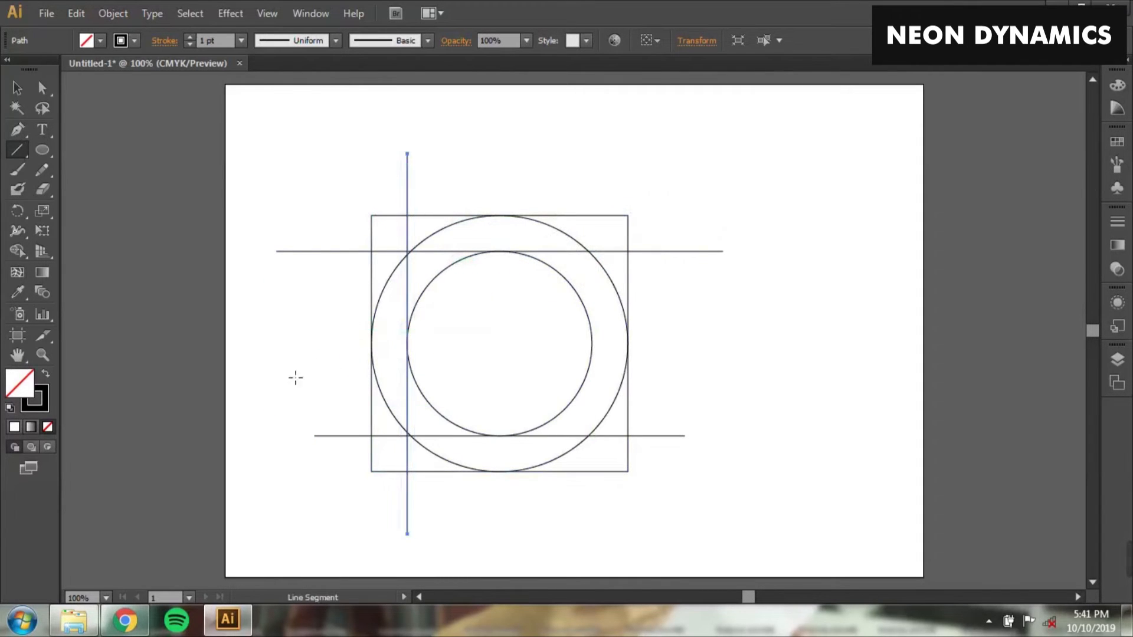
Draw a diagonal line rising from outside the square's left edge, across both circles' upper-left part, to just above the square's top edge
drag(322, 391, 550, 203)
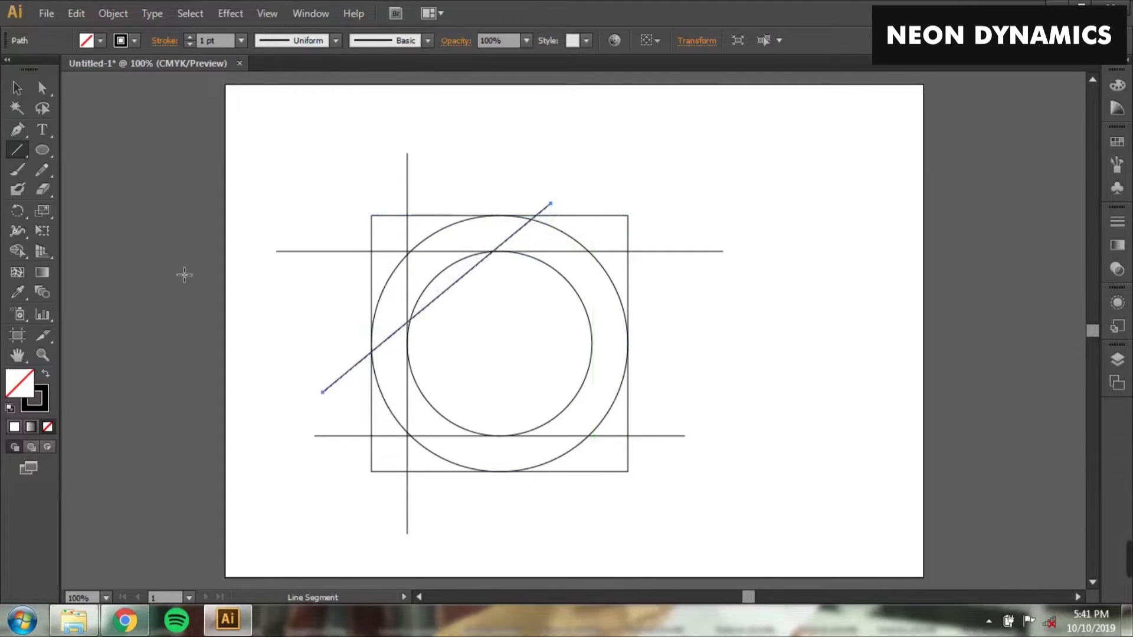
click(17, 88)
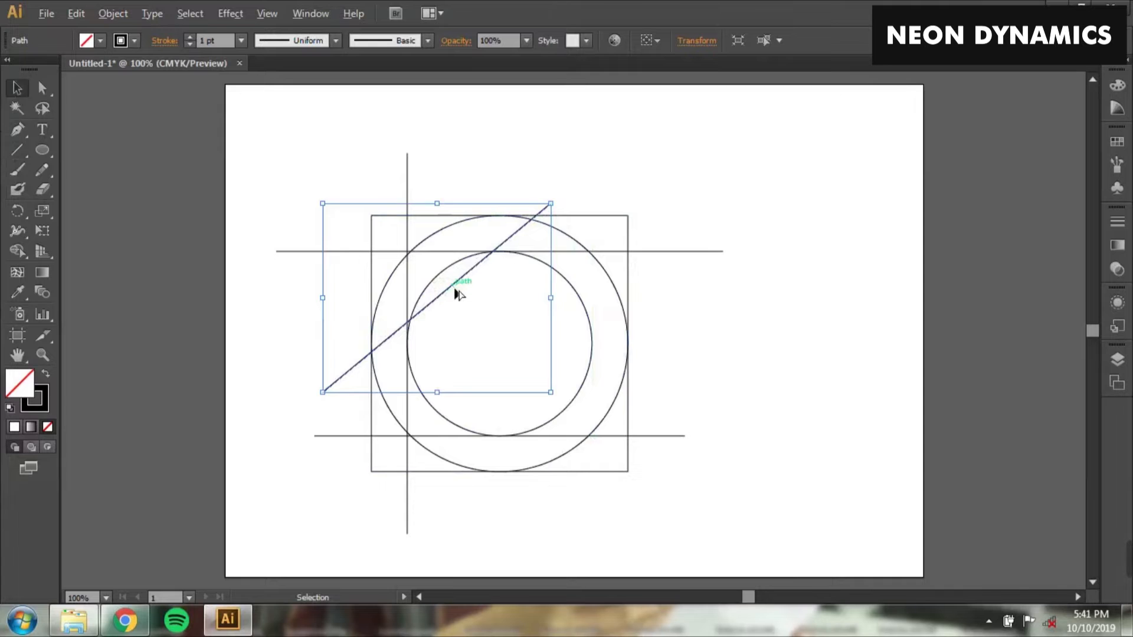
key(alt)
click(26, 151)
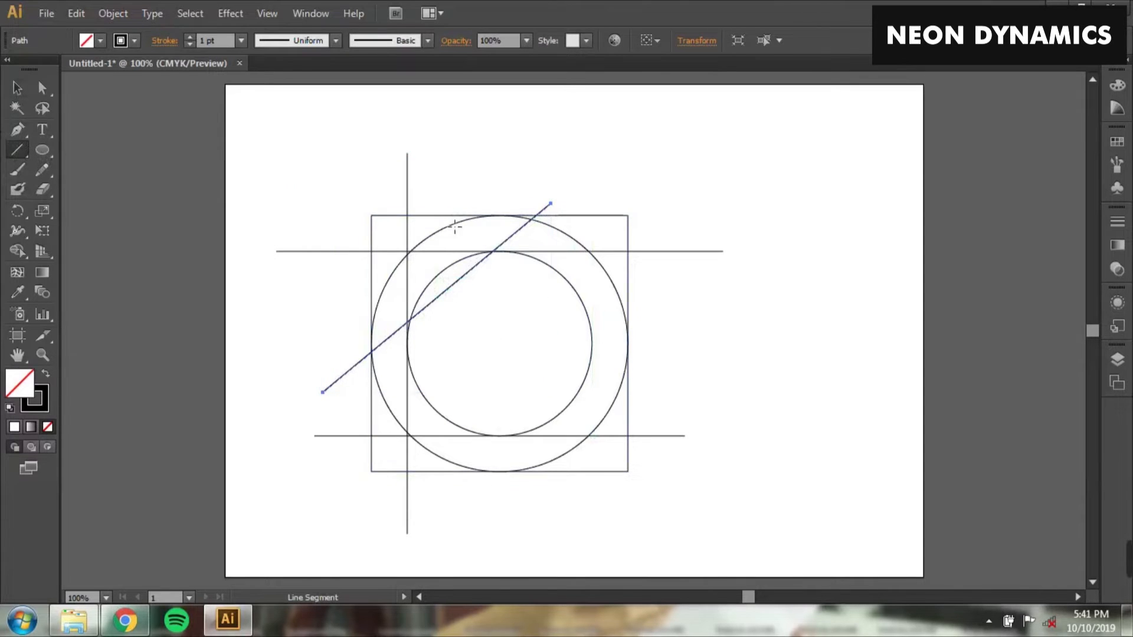
Draw a small circle that fits in the gap between the inner and outer circles on their right side
drag(43, 149, 115, 177)
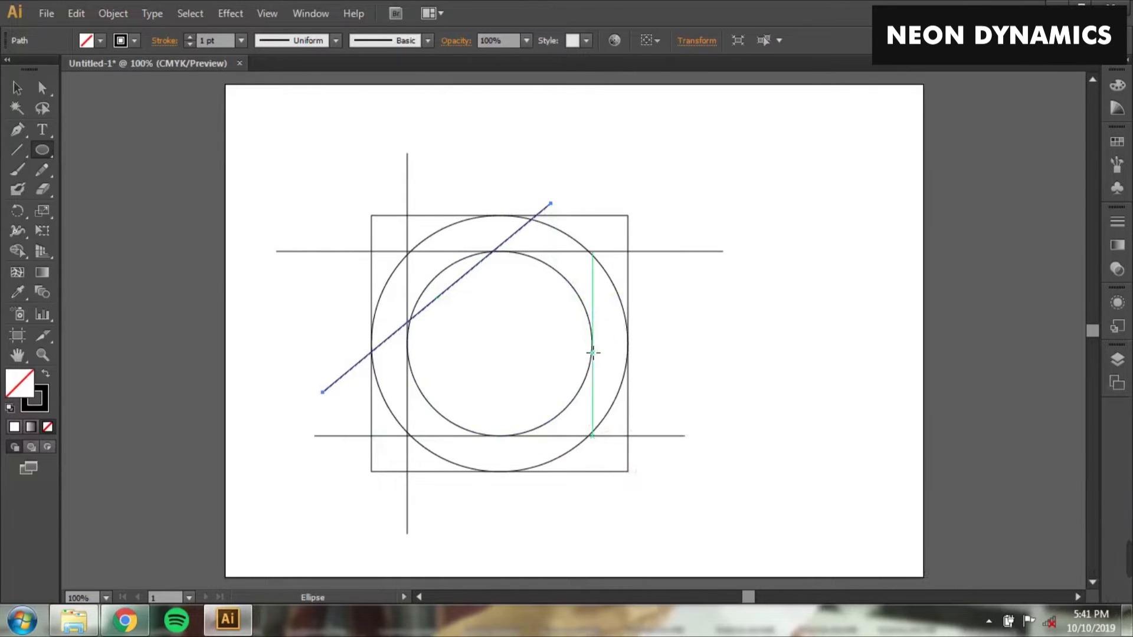
drag(591, 342, 625, 377)
click(18, 88)
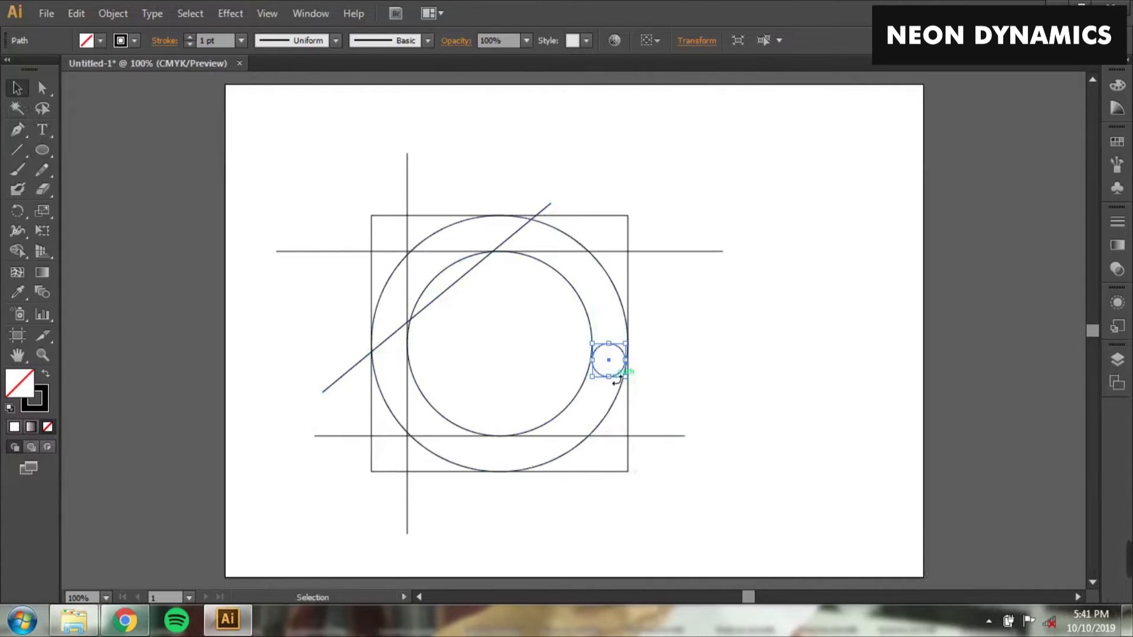
Move the small circle inside the inner circle so that it touches the underside of the diagonal line
drag(595, 371, 454, 325)
key(ctrl+plus)
key(ctrl+plus)
key(ctrl+plus)
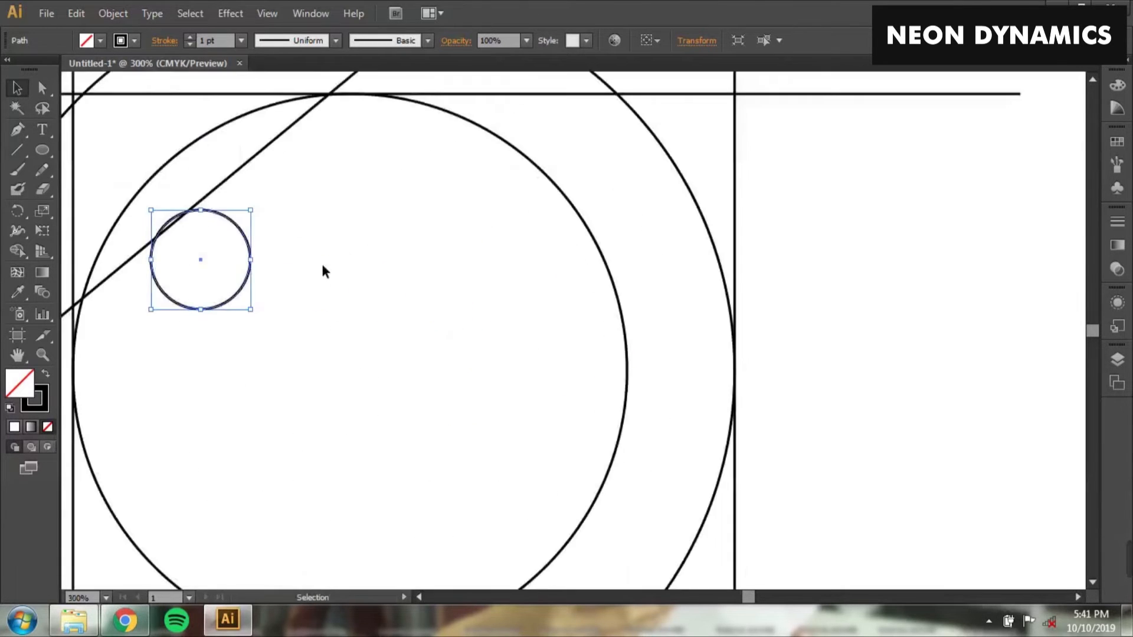
click(290, 254)
drag(248, 234, 271, 256)
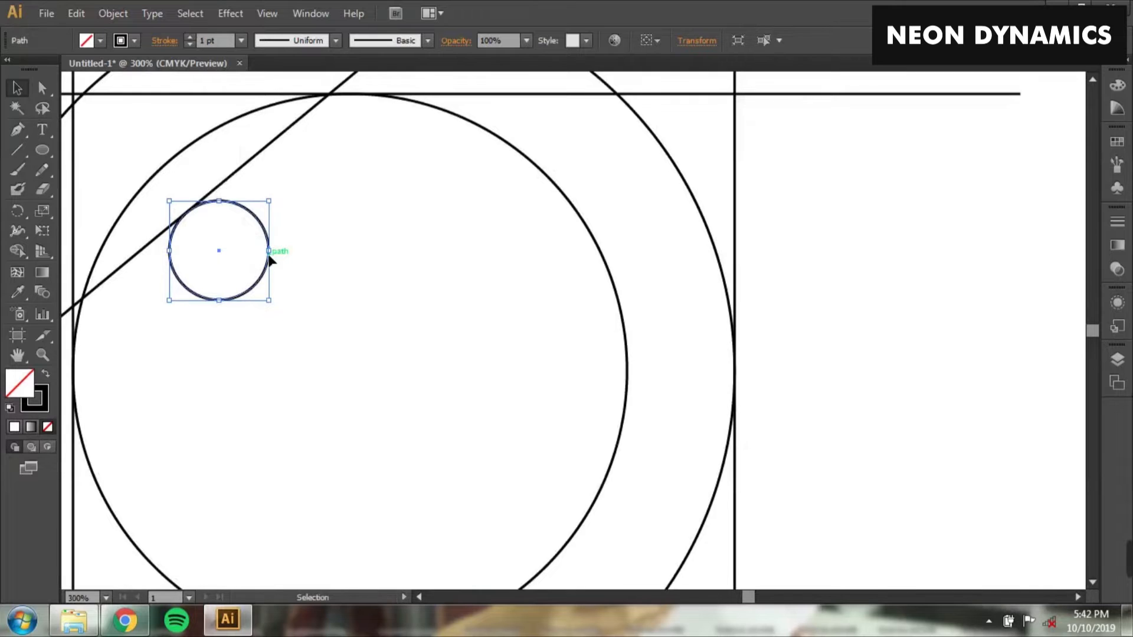
click(274, 348)
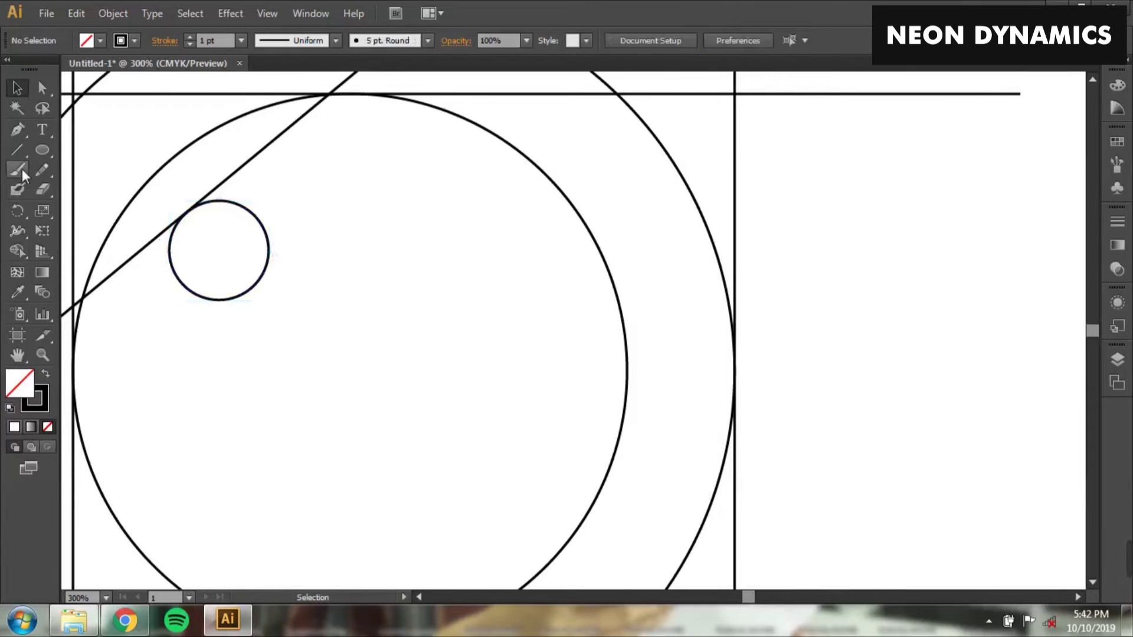
Duplicate the diagonal line about 18 px across and 37 px down so the copy touches the small circle's opposite side
click(276, 140)
drag(276, 139, 322, 232)
click(267, 13)
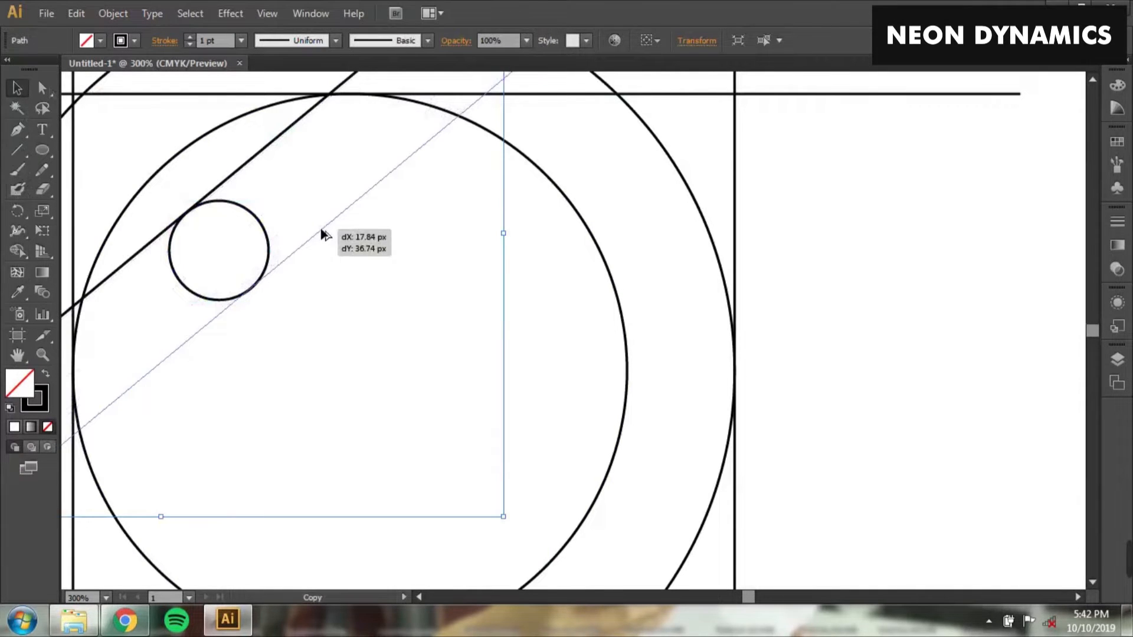
drag(322, 231, 322, 231)
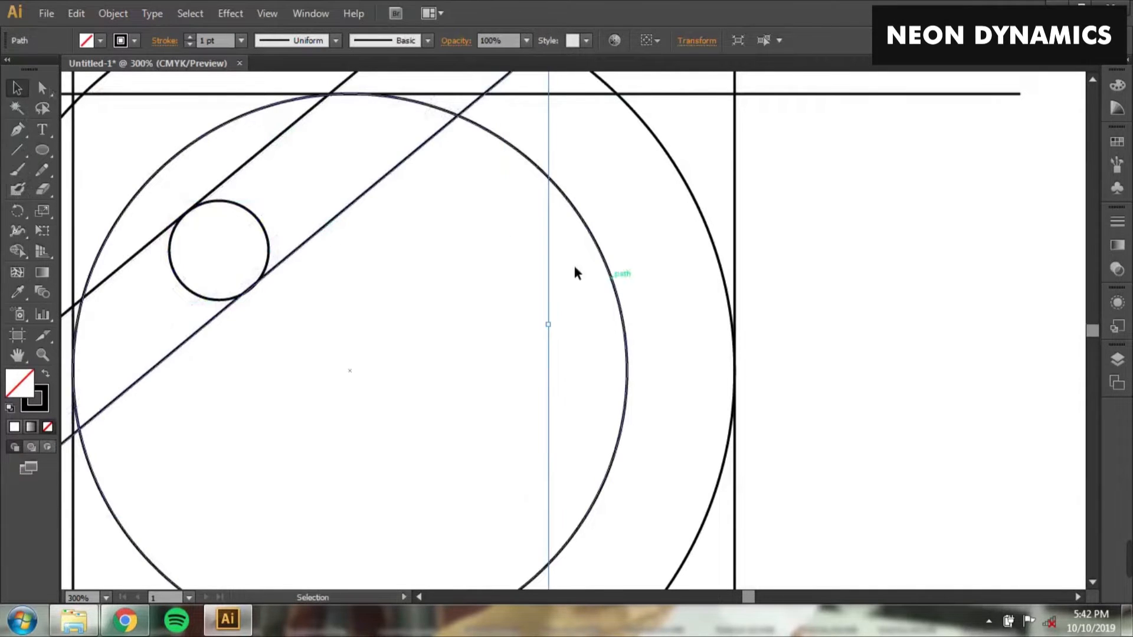
click(267, 13)
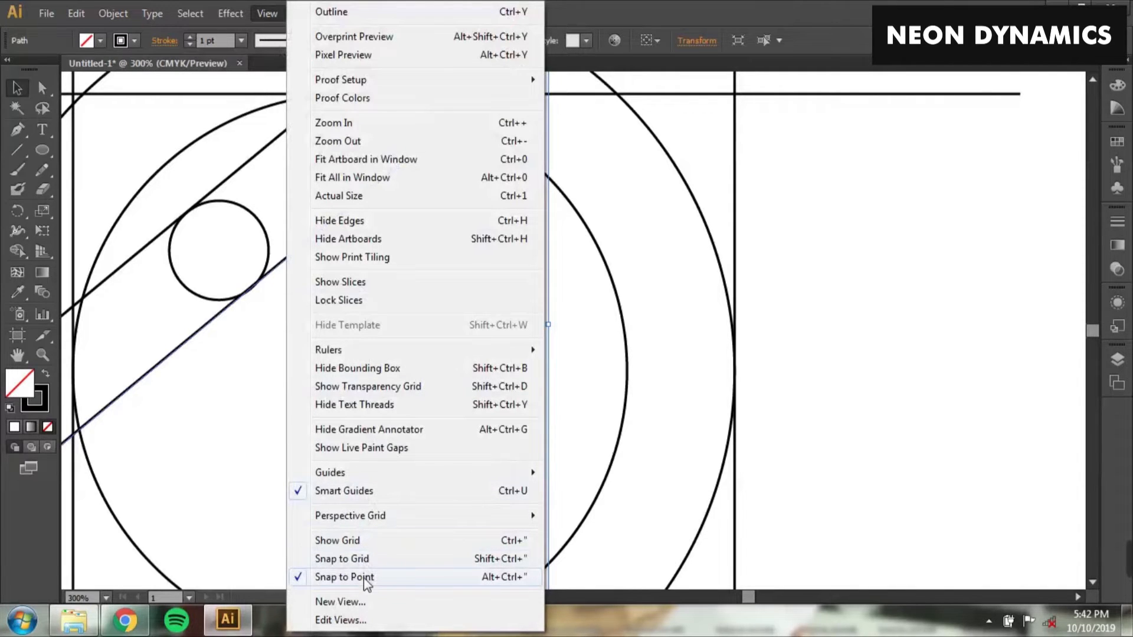
mouse_move(416, 473)
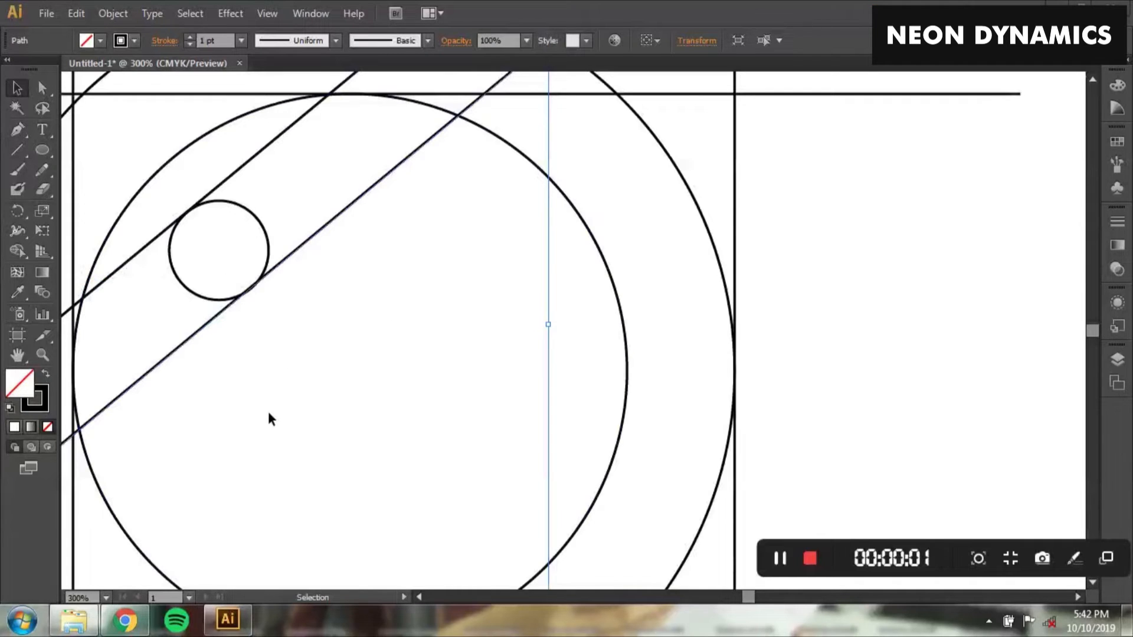
Select both parallel diagonal lines and place a copy of the pair to their lower right
key(space)
mouse_move(230, 419)
mouse_down()
mouse_move(566, 306)
mouse_move(435, 309)
mouse_move(392, 493)
mouse_move(349, 490)
mouse_move(262, 562)
mouse_move(250, 471)
mouse_move(382, 399)
mouse_up()
click(305, 229)
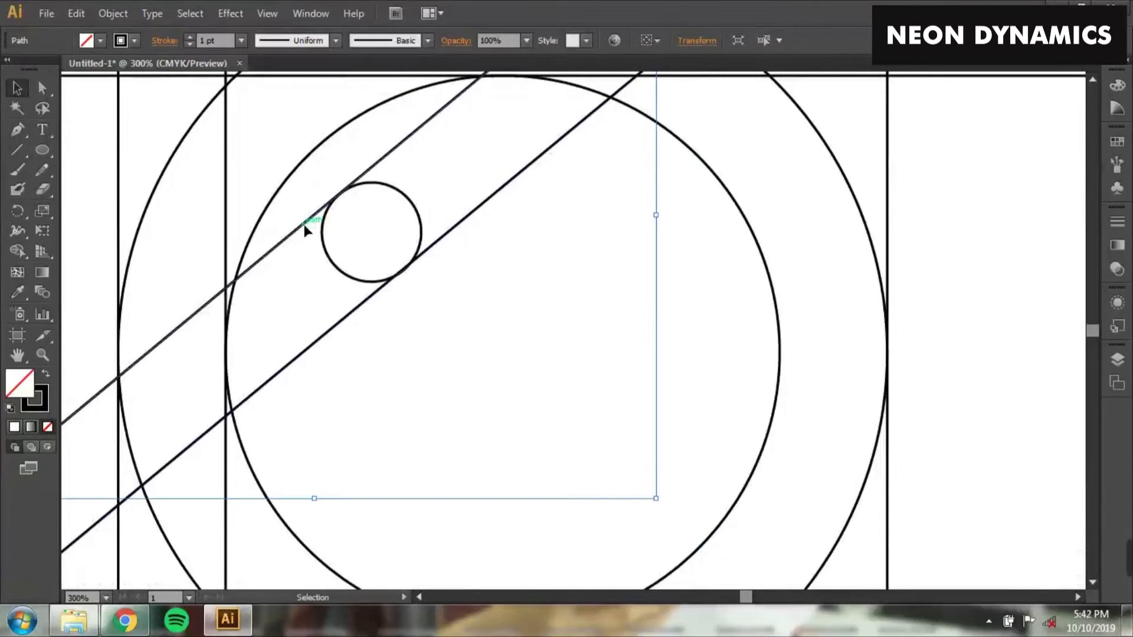
shift+click(346, 315)
drag(346, 318, 517, 360)
Reflect the copied pair so it slopes the opposite way, and move it until its lower line touches the small circle's upper-right side
right_click(627, 253)
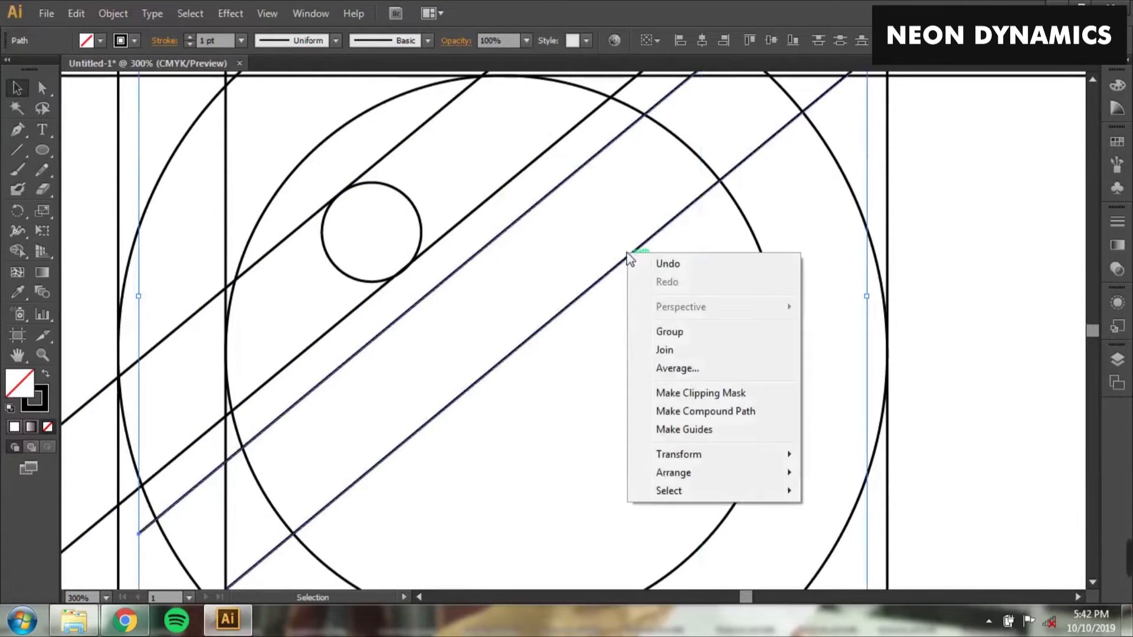
right_click(628, 253)
mouse_move(731, 455)
click(849, 515)
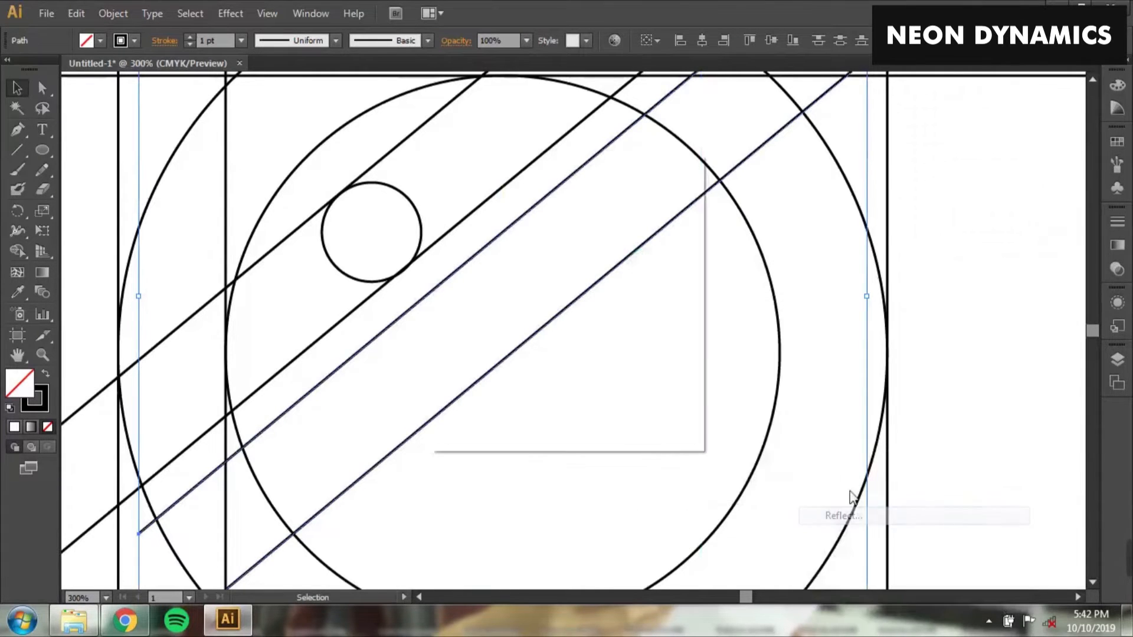
click(561, 417)
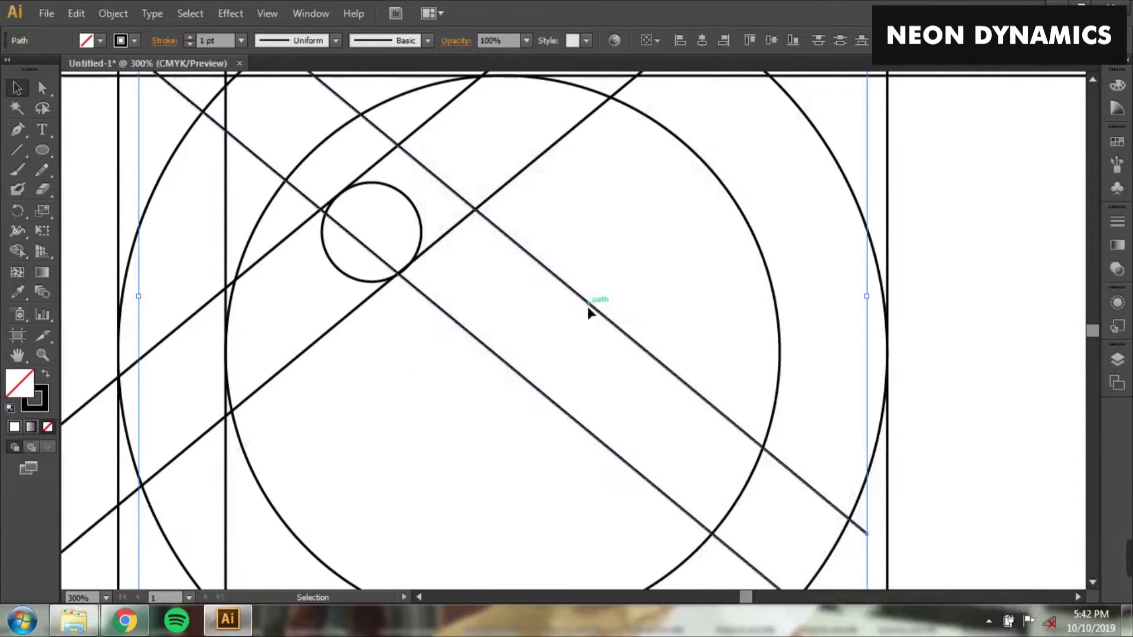
drag(592, 303, 694, 302)
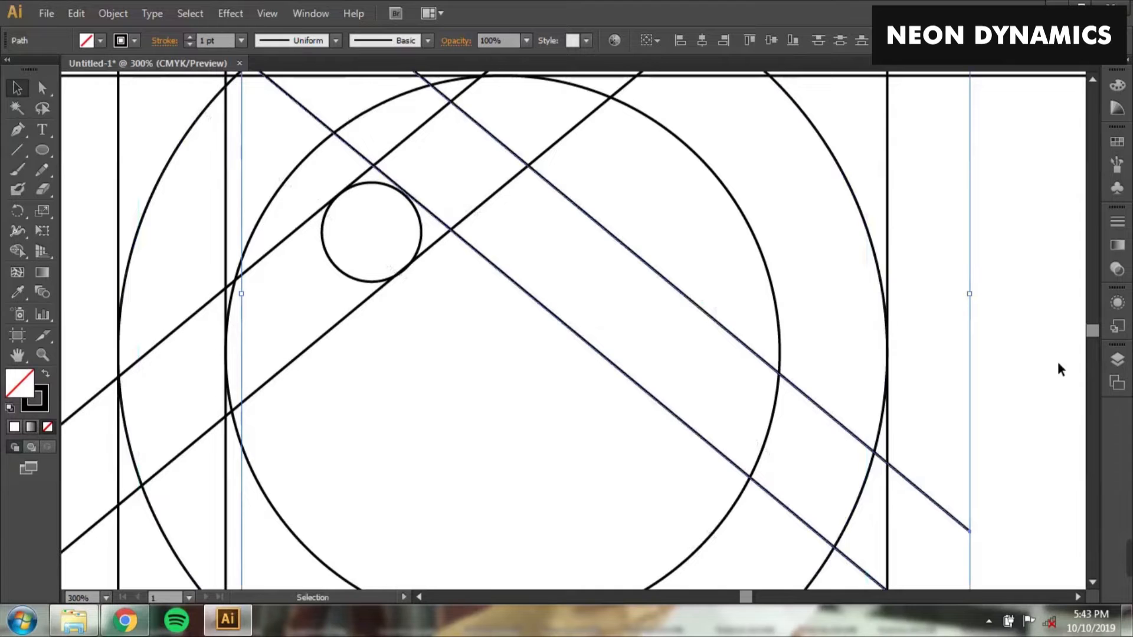
Duplicate the lower line of the original diagonal pair and place the parallel copy slightly below it
drag(434, 462, 529, 335)
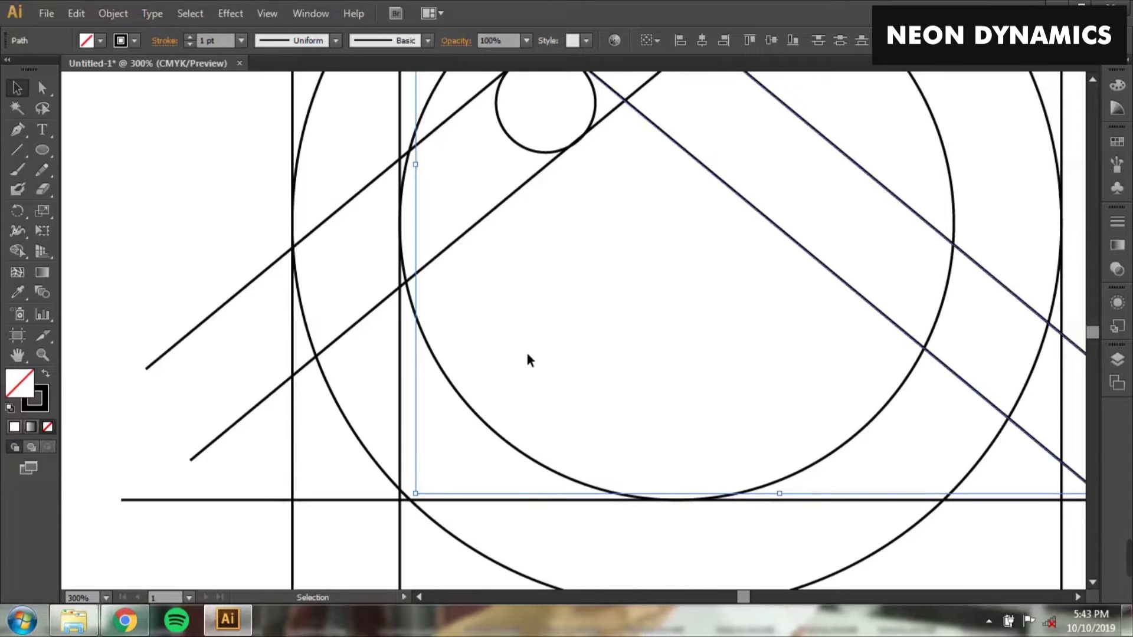
drag(592, 350, 611, 429)
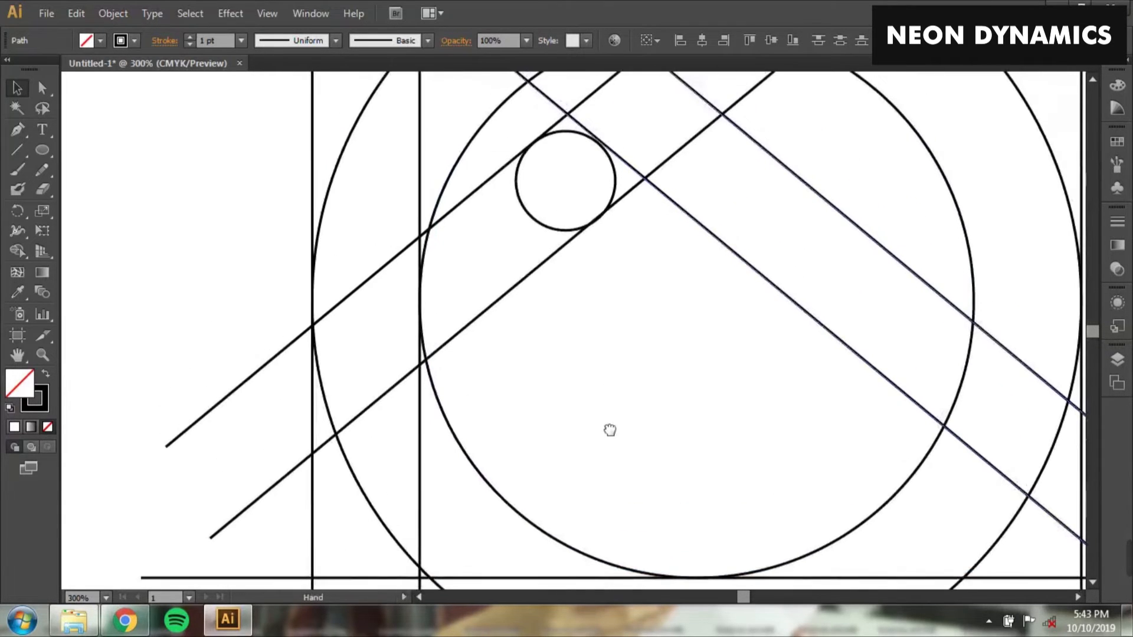
click(464, 329)
drag(464, 330, 487, 387)
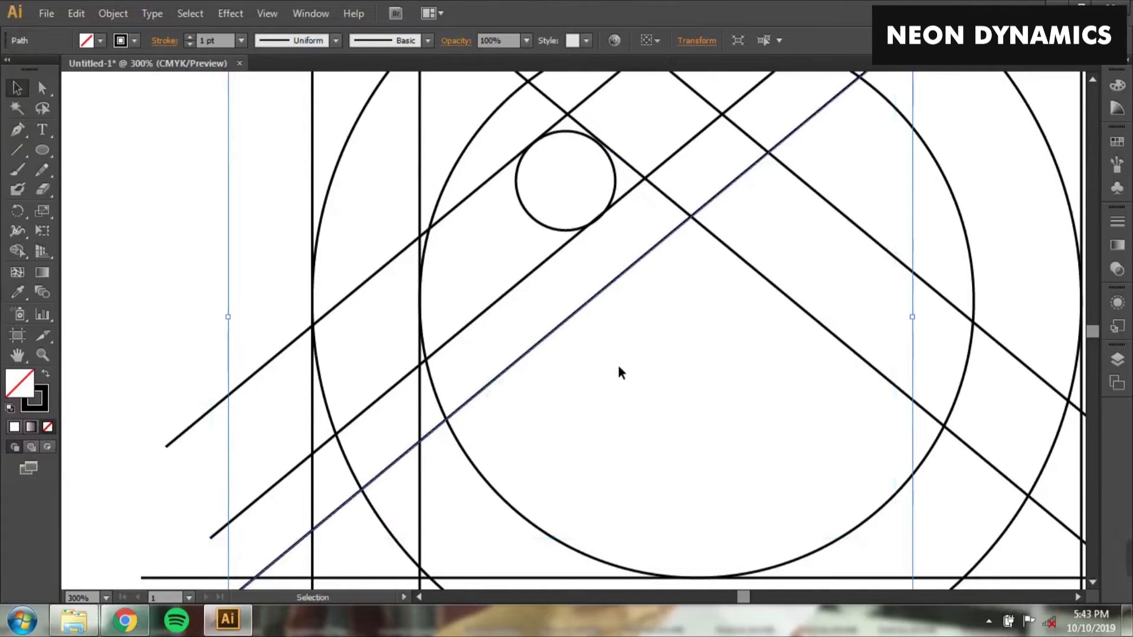
key(ctrl+minus)
key(ctrl+minus)
key(ctrl+minus)
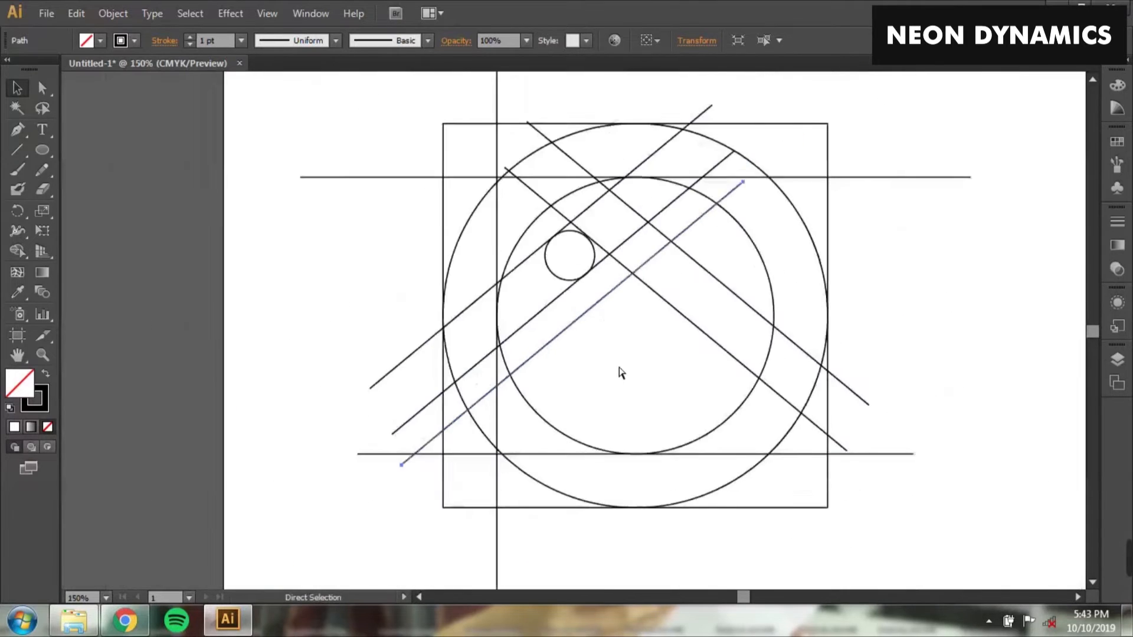
Select all the artwork and use Shape Builder with black fill to merge the D's top band from the square's upper-left corner towards the outer arc
key(ctrl+a)
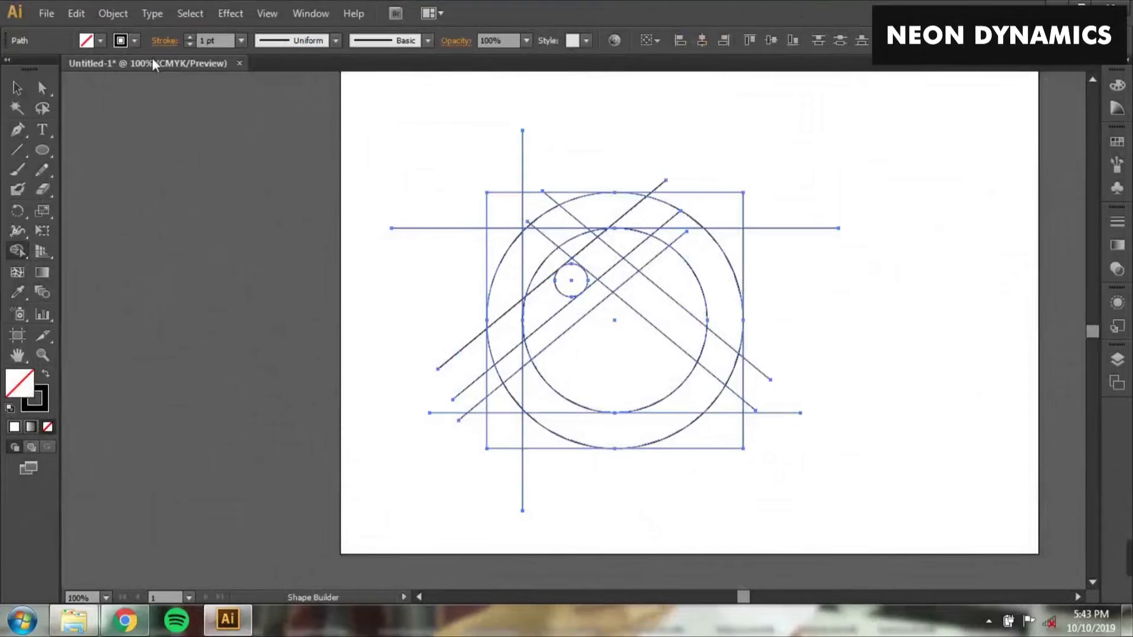
click(46, 375)
mouse_move(513, 215)
mouse_down()
mouse_move(588, 216)
mouse_move(564, 201)
mouse_up()
key(ctrl+plus)
key(ctrl+plus)
drag(680, 193, 608, 321)
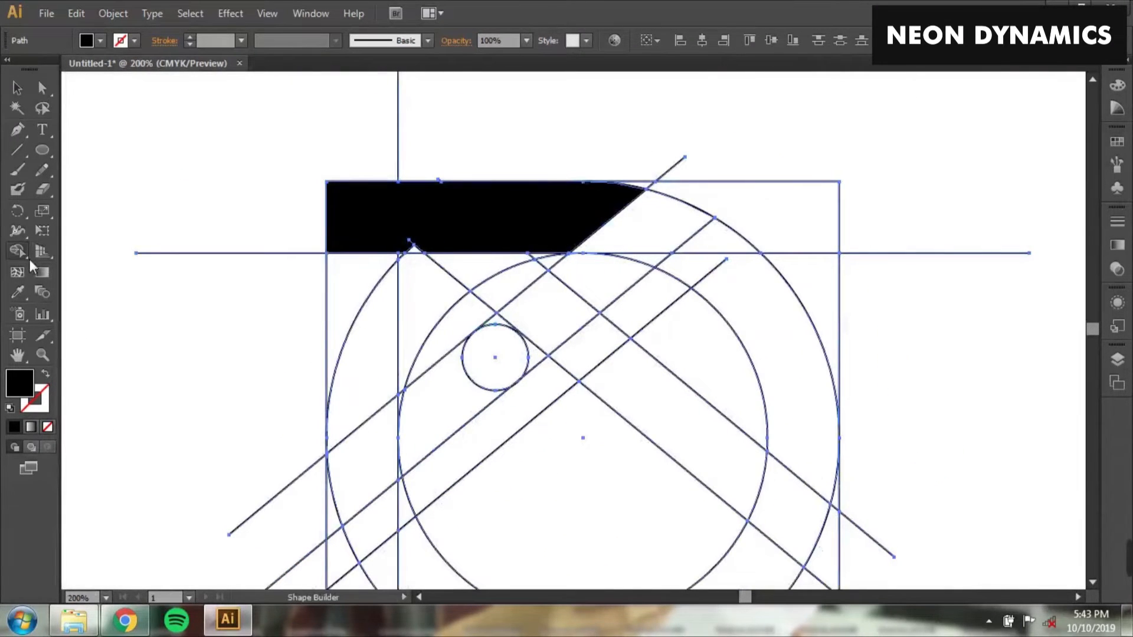
mouse_move(546, 192)
mouse_down()
mouse_move(606, 216)
mouse_move(684, 234)
mouse_up()
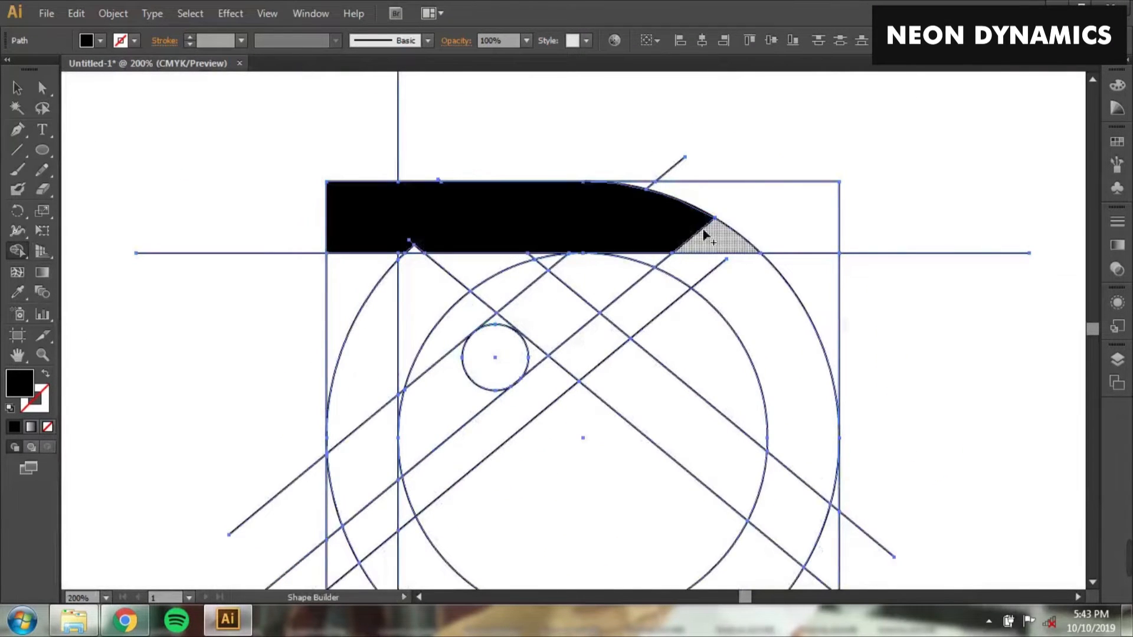
Merge the D's curved side, bottom band and vertical stem into the black shape, leaving the lower diagonal gap through the stem unfilled
mouse_move(657, 260)
mouse_down()
mouse_move(663, 236)
mouse_move(746, 303)
mouse_up()
drag(788, 380, 802, 505)
scroll(801, 505, down, 3)
mouse_move(780, 439)
mouse_down()
mouse_move(725, 500)
mouse_move(668, 534)
mouse_move(584, 555)
mouse_move(366, 557)
mouse_move(358, 493)
mouse_move(391, 462)
mouse_move(380, 455)
mouse_up()
drag(370, 364, 379, 171)
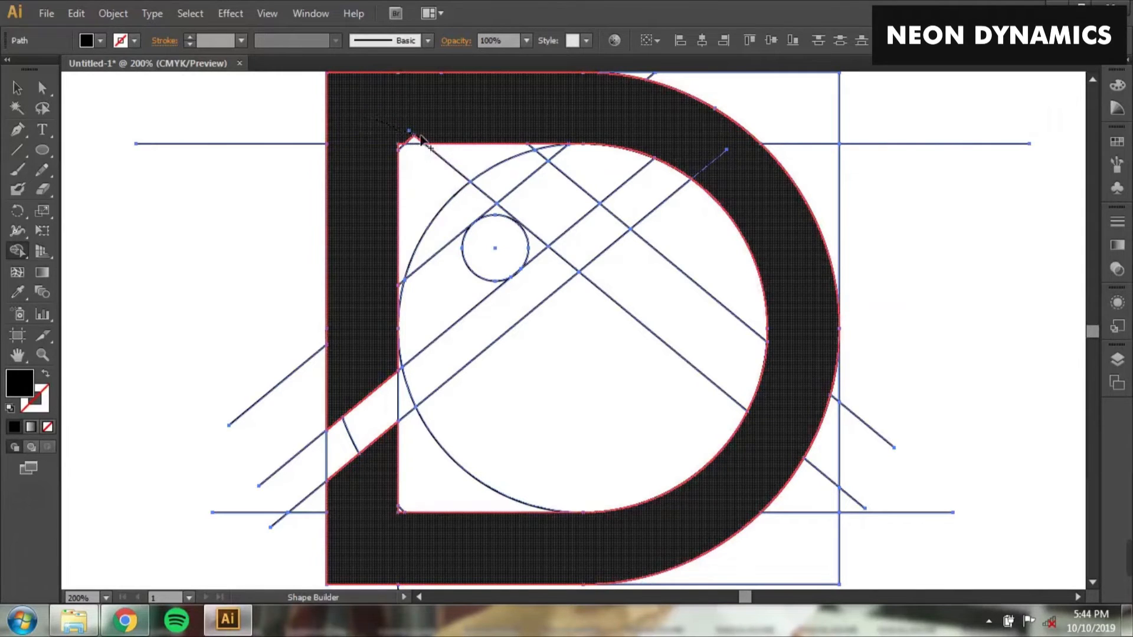
click(421, 140)
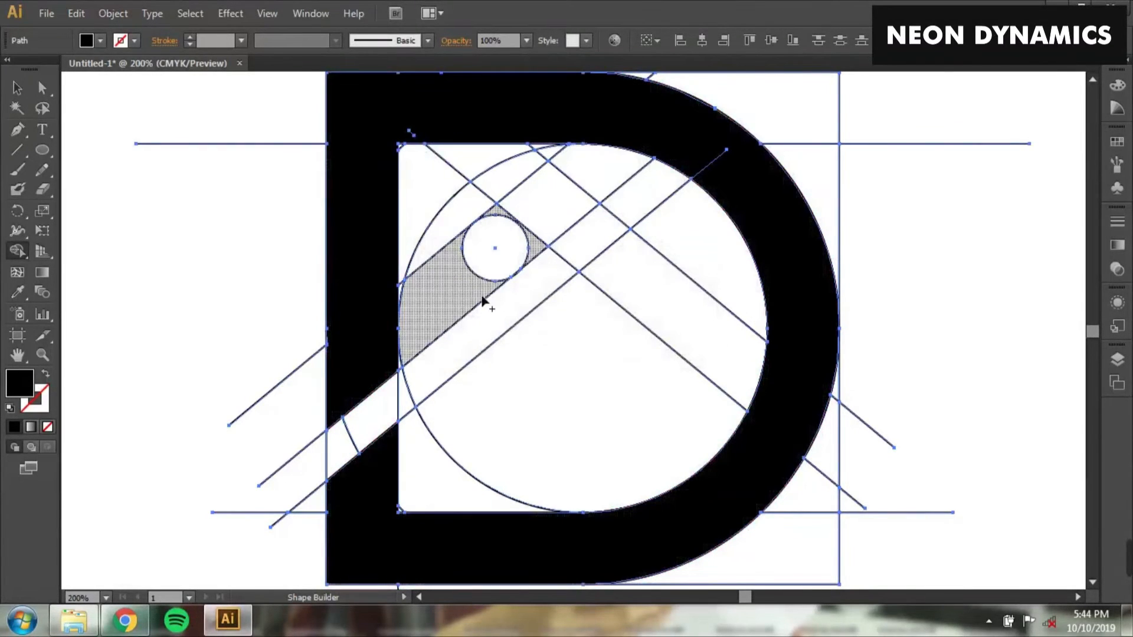
Merge the diagonal band and small circle into the stem and continue around the peak to form a short opposite roof arm
mouse_move(383, 352)
mouse_down()
mouse_move(413, 293)
mouse_move(384, 356)
mouse_move(410, 354)
mouse_up()
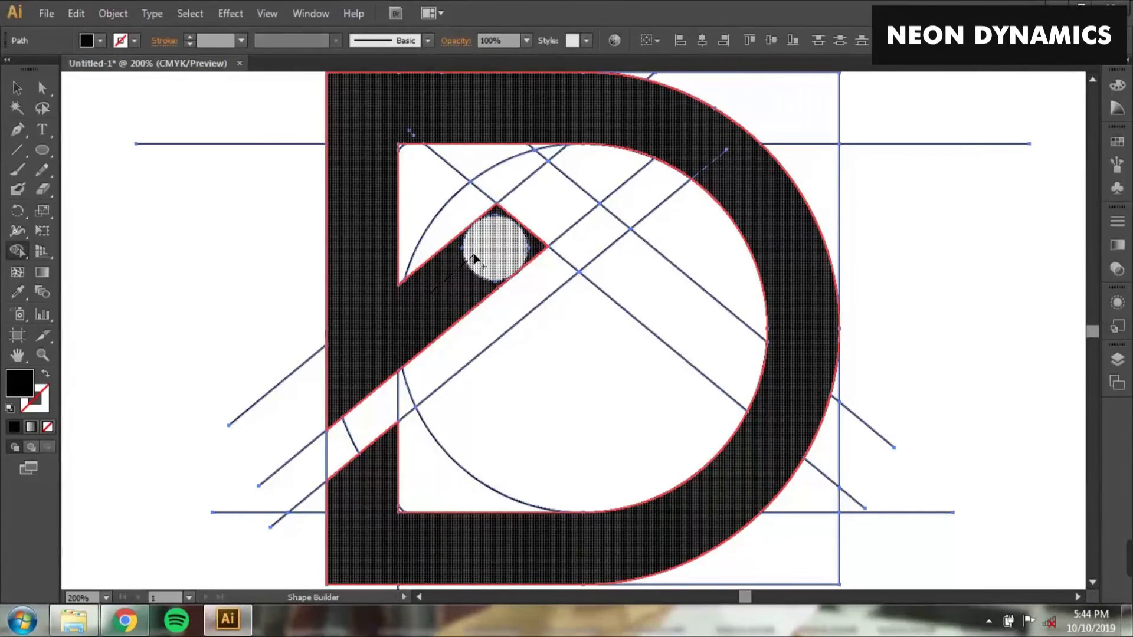
mouse_move(517, 225)
mouse_down()
mouse_move(535, 207)
mouse_move(592, 262)
mouse_up()
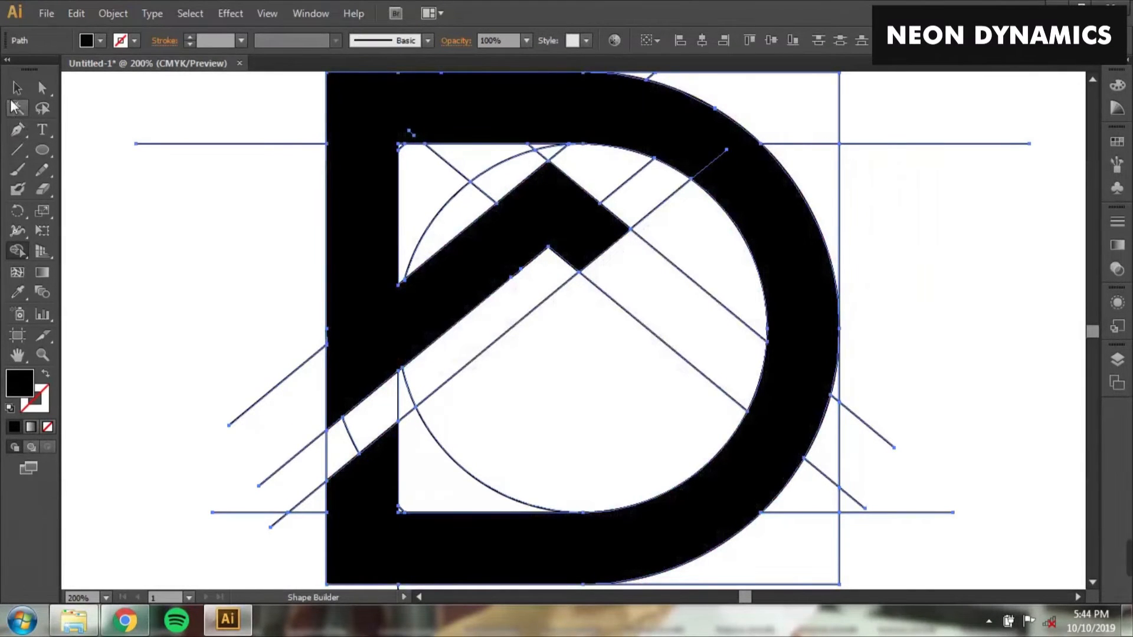
click(18, 89)
click(207, 261)
drag(519, 323, 667, 324)
click(111, 335)
key(ctrl+a)
click(18, 251)
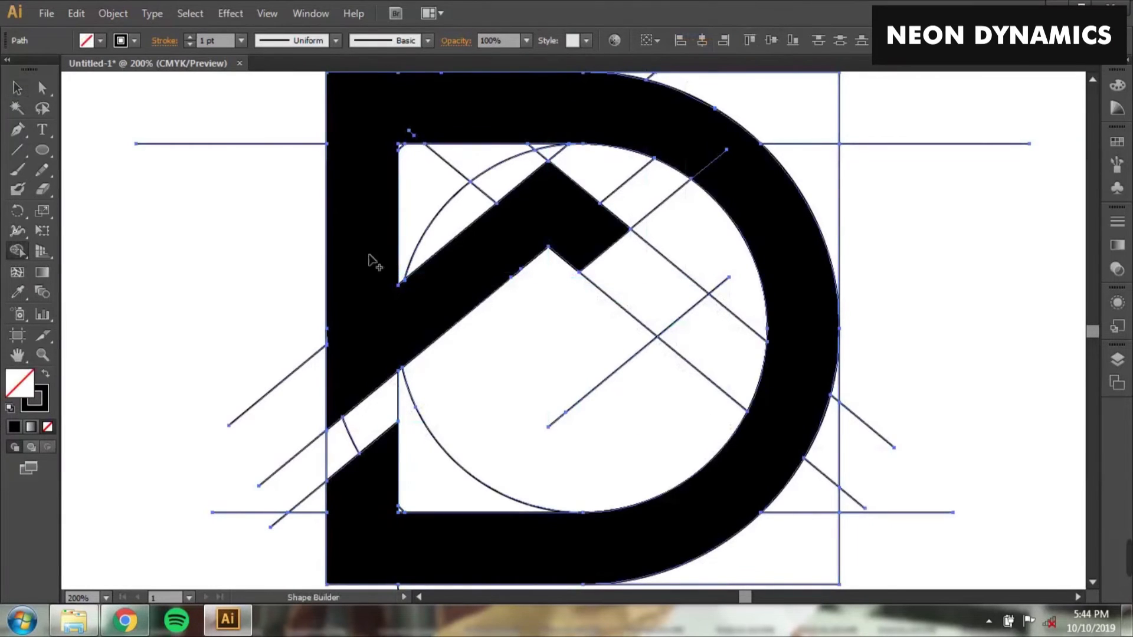
drag(558, 236, 643, 278)
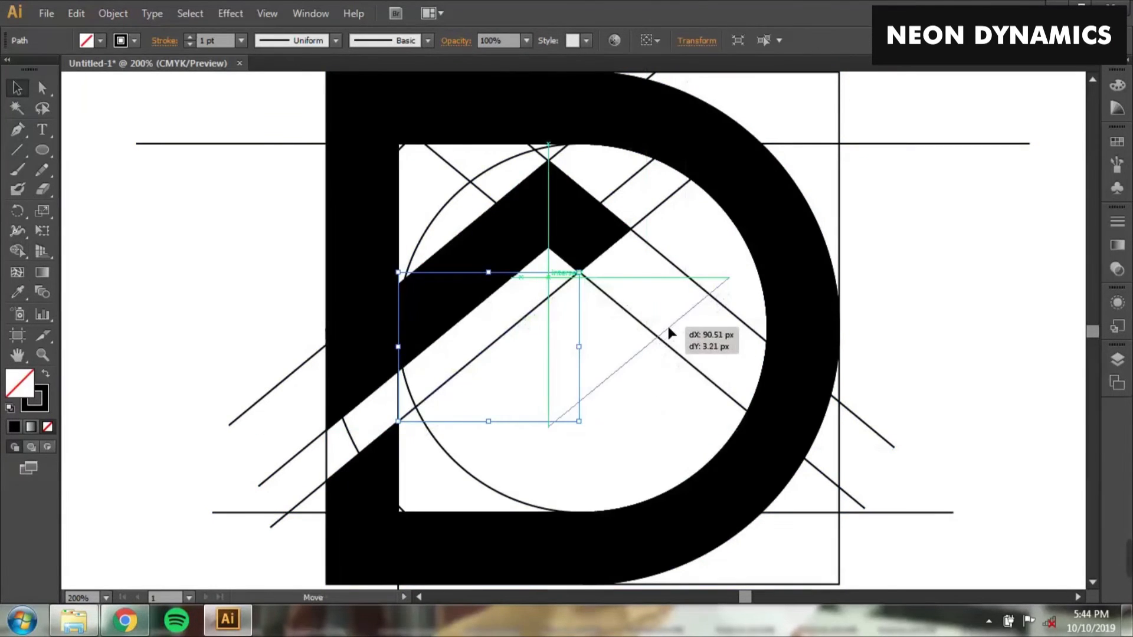
Move the short diagonal line about 91 px across the roof's opposite slope and merge the roof arm up to it with black fill
drag(667, 323, 669, 328)
click(270, 354)
key(ctrl+a)
click(18, 250)
drag(552, 239, 634, 282)
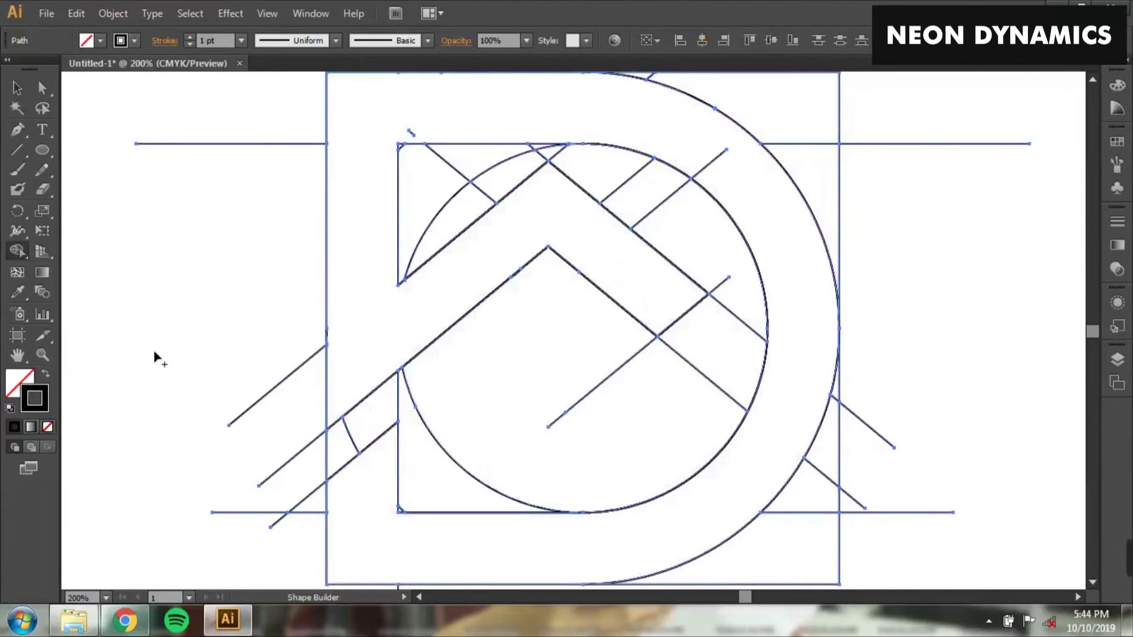
click(46, 374)
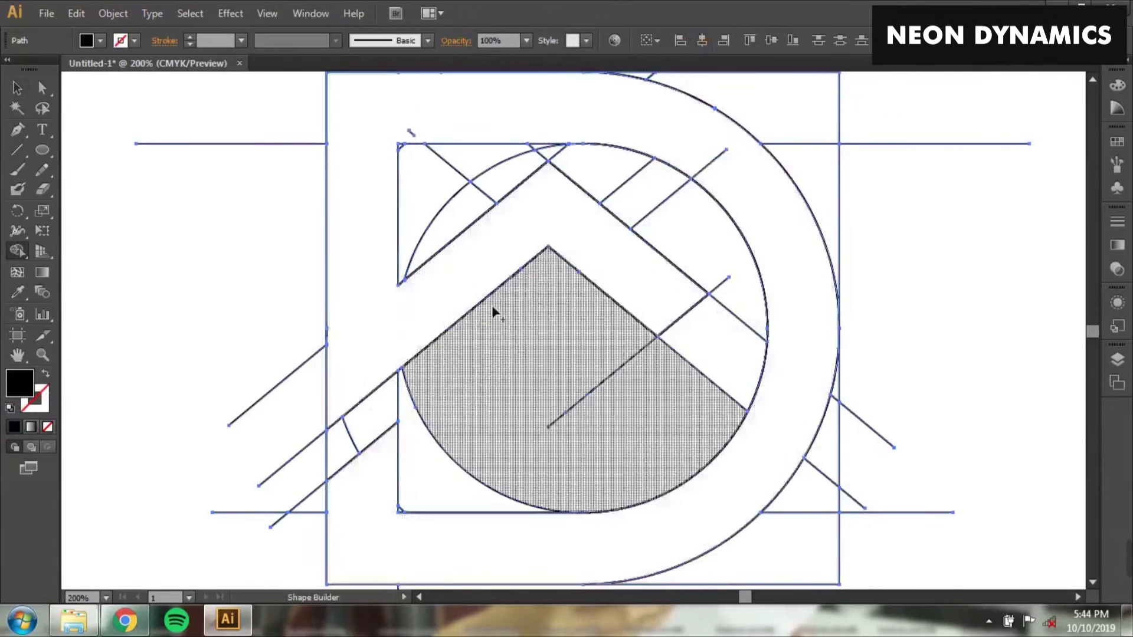
click(463, 273)
click(26, 90)
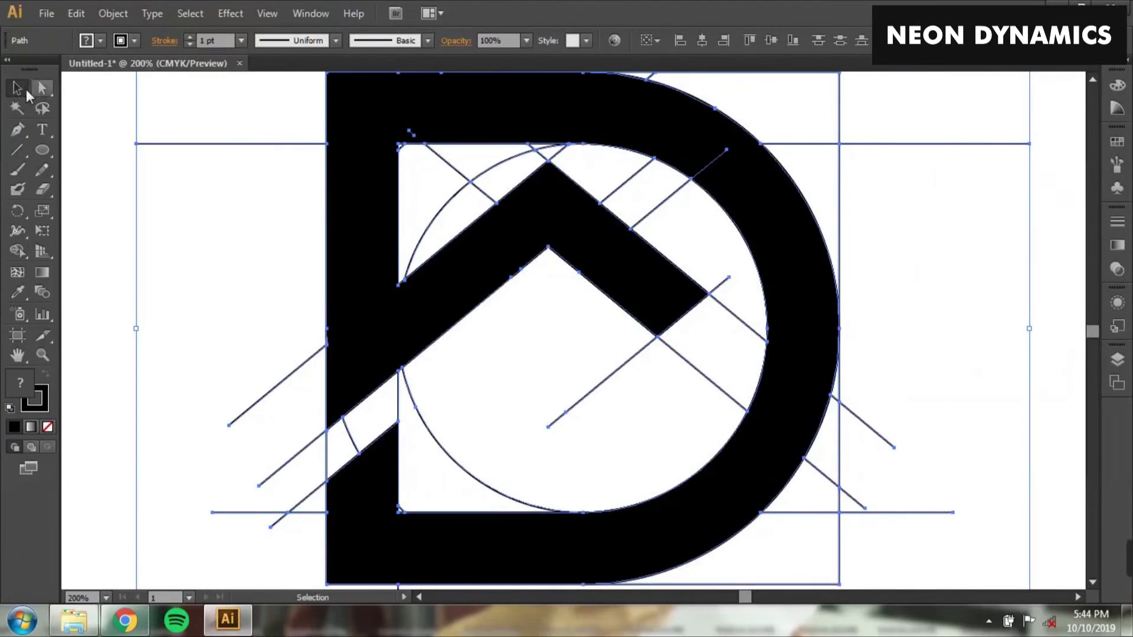
click(178, 239)
Select the whole logo with its construction lines and scale it down proportionally towards the artboard's lower-left area
key(ctrl+minus)
key(ctrl+minus)
key(ctrl+minus)
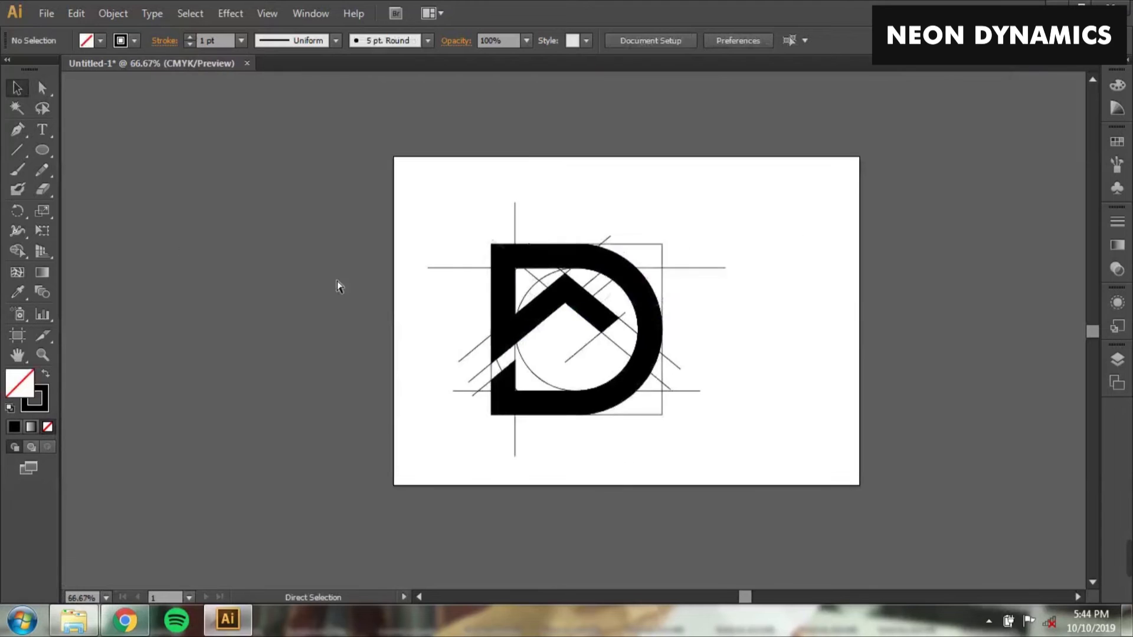
key(ctrl+minus)
drag(431, 246, 748, 447)
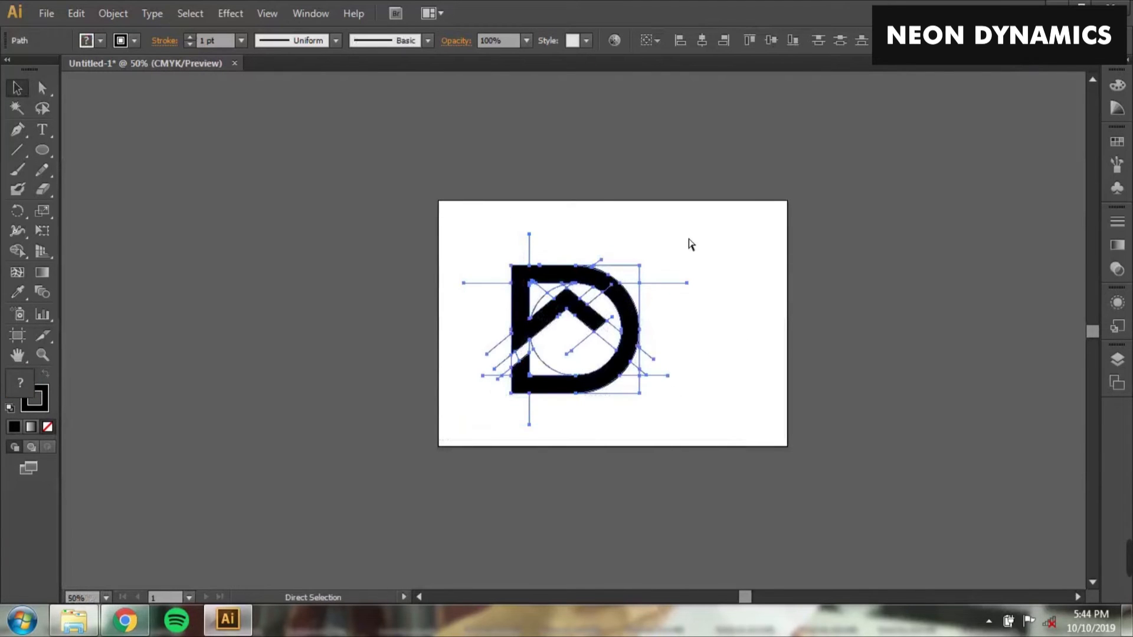
drag(688, 230, 585, 321)
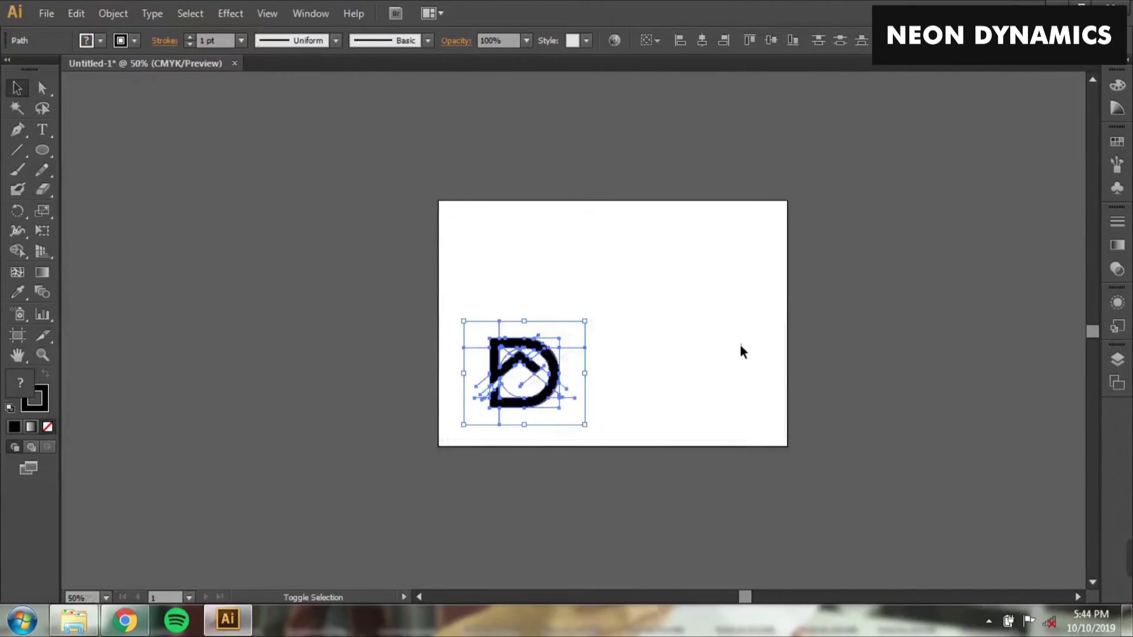
click(734, 372)
Duplicate only the black D shape and place the copy on the empty area beside the construction grid
key(ctrl+plus)
key(ctrl+plus)
key(ctrl+plus)
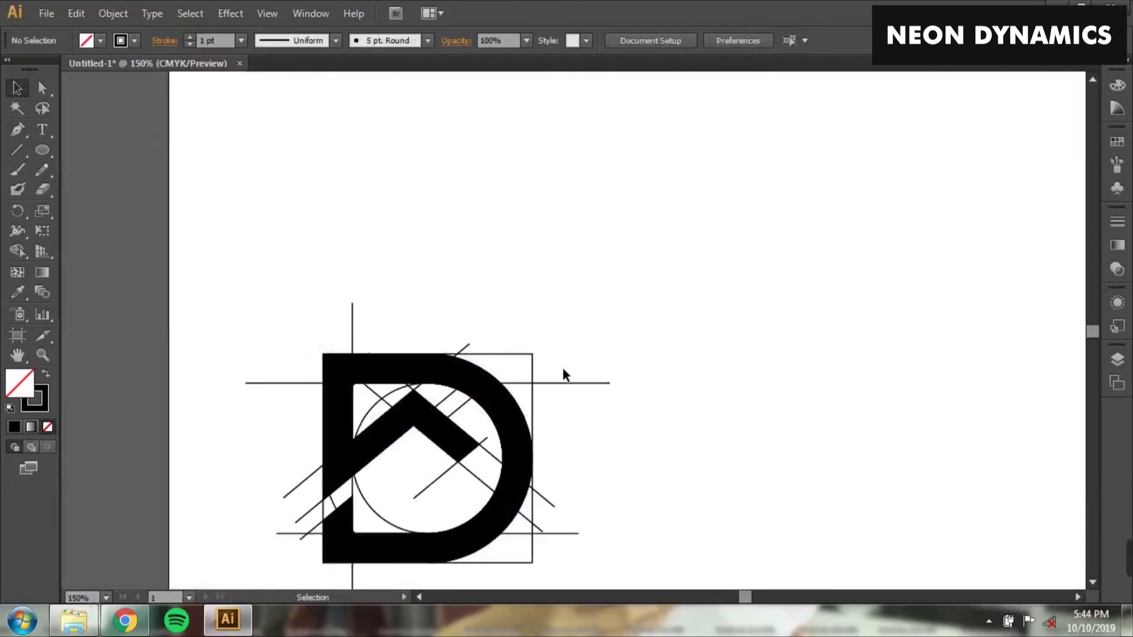
scroll(561, 374, down, 2)
click(400, 309)
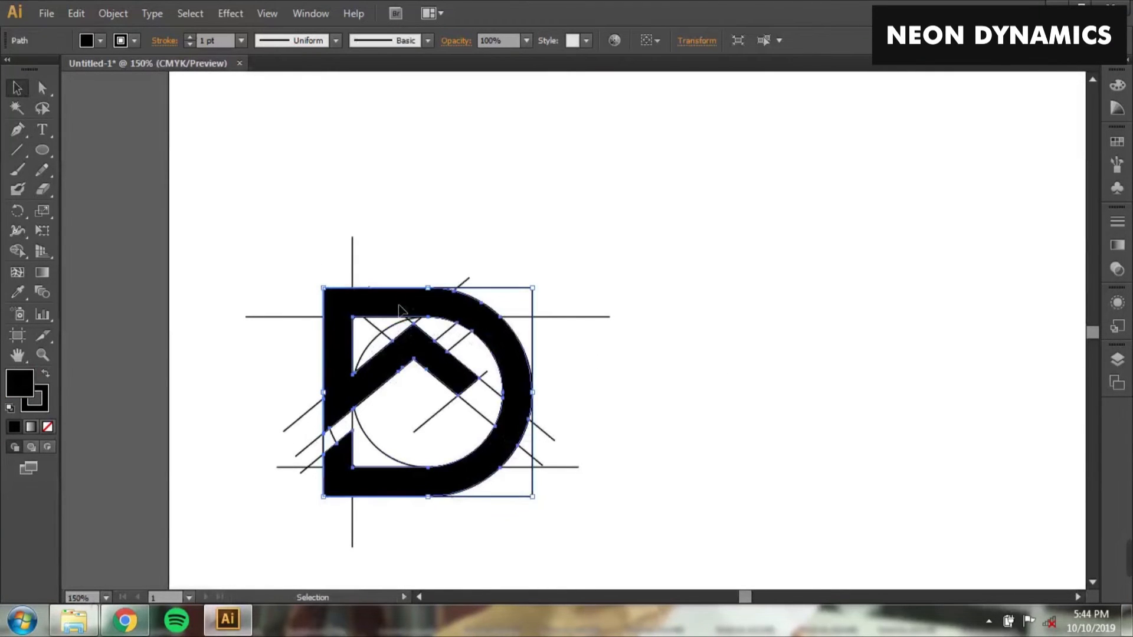
drag(400, 310, 773, 309)
click(804, 196)
Draw a small black square above the clean D and place a copy beside it with a narrow gap
drag(933, 268, 632, 285)
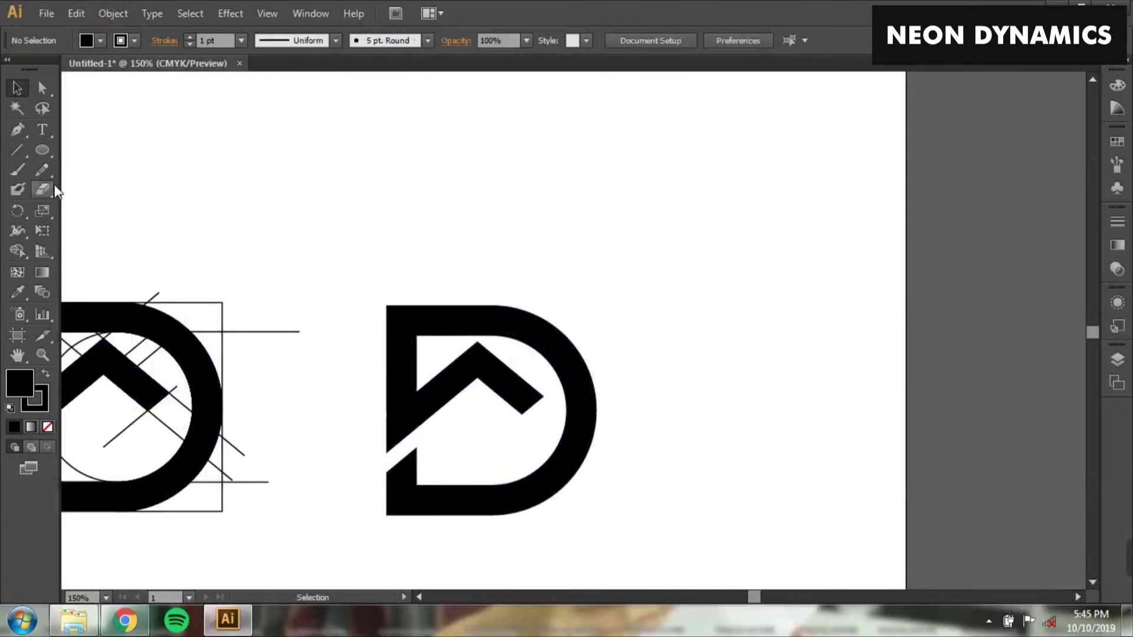
drag(45, 158, 128, 152)
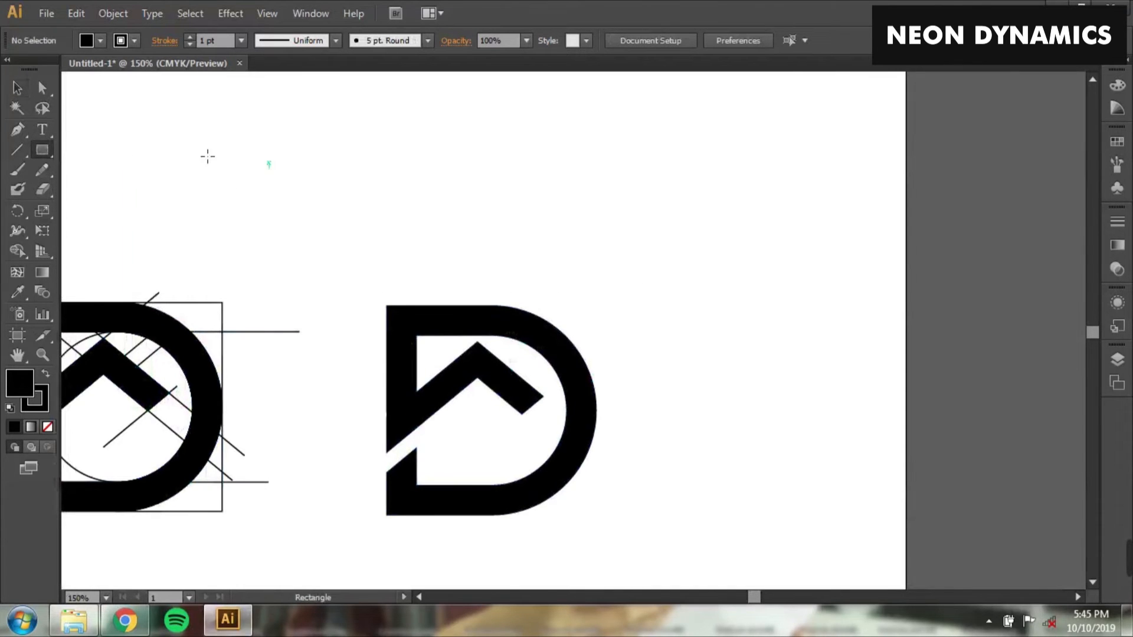
mouse_move(494, 134)
mouse_down()
mouse_move(546, 186)
mouse_move(536, 175)
mouse_move(571, 171)
mouse_up()
click(17, 87)
click(480, 159)
Select both small squares and duplicate the pair just below to make a two-by-two arrangement
drag(465, 112, 619, 196)
drag(578, 162, 567, 215)
key(ctrl+z)
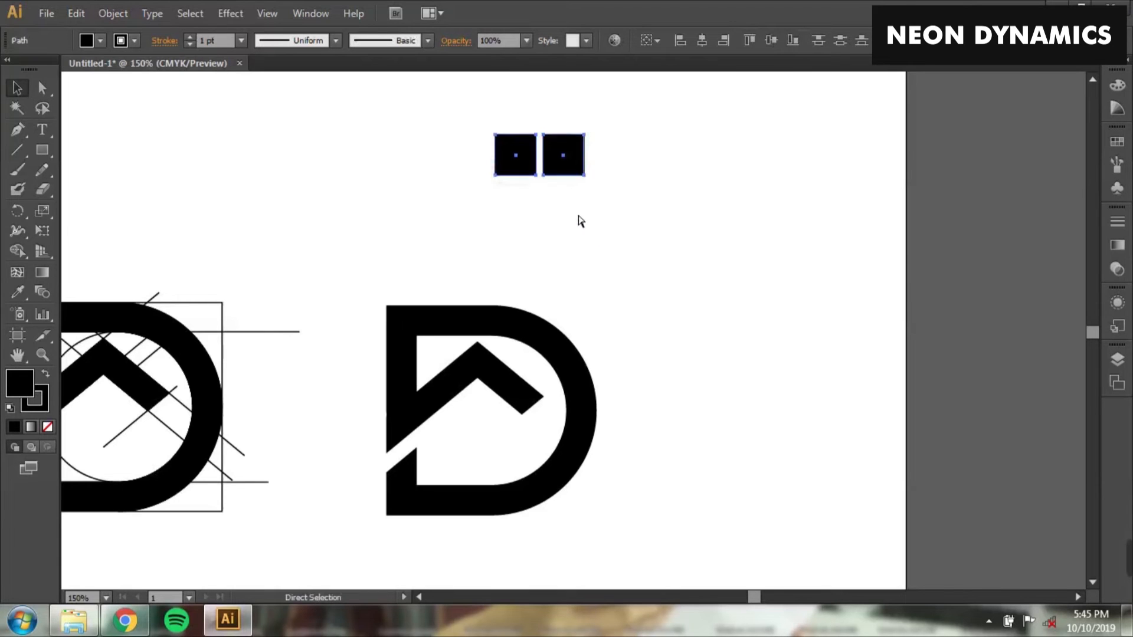
drag(573, 176, 575, 226)
click(602, 303)
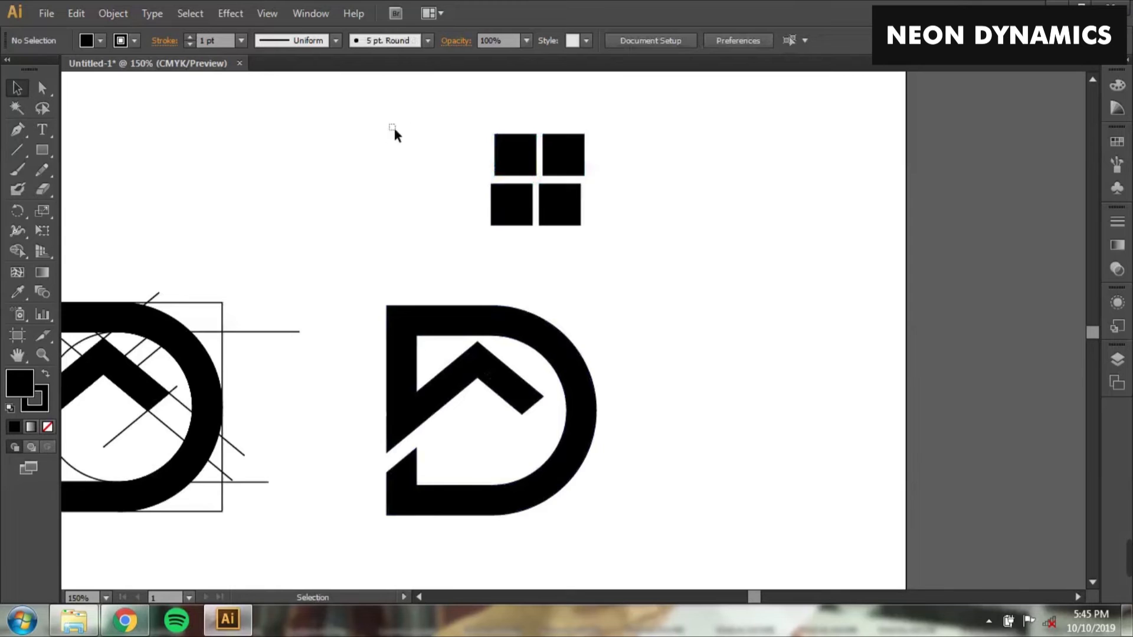
Align the two lower squares exactly under the upper ones, keeping the gaps in the two-by-two window even
drag(541, 248, 541, 247)
drag(512, 195, 513, 200)
click(689, 200)
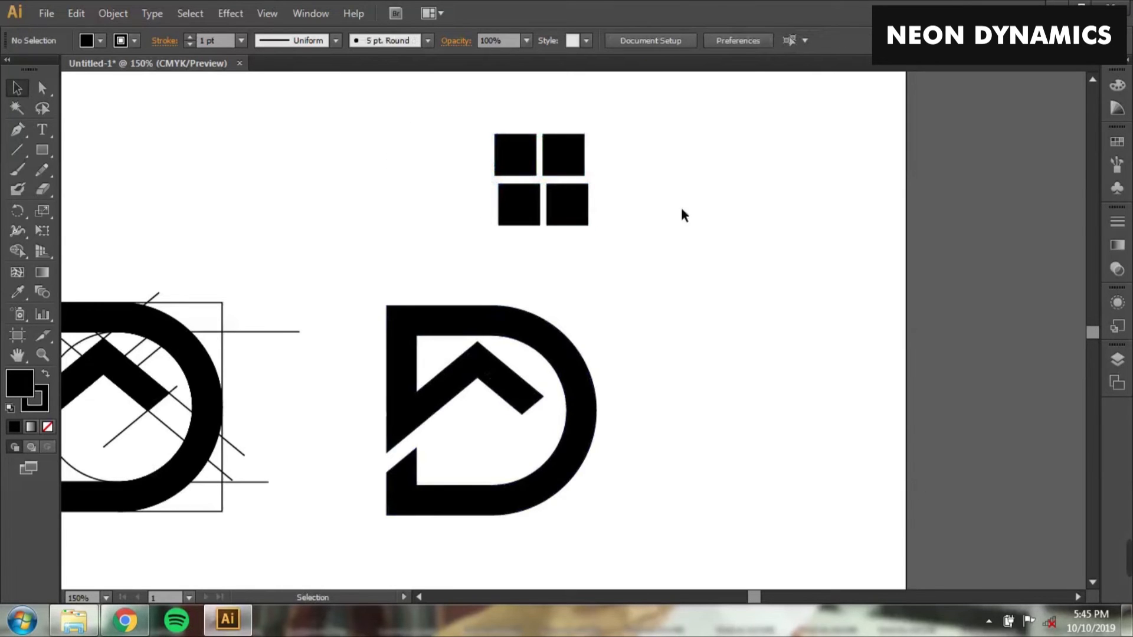
key(ctrl+equal)
key(ctrl+equal)
key(ctrl+equal)
drag(381, 200, 476, 535)
mouse_move(529, 372)
mouse_down()
mouse_move(507, 356)
mouse_move(519, 372)
mouse_up()
mouse_move(657, 369)
mouse_down()
mouse_move(644, 370)
mouse_move(655, 368)
mouse_up()
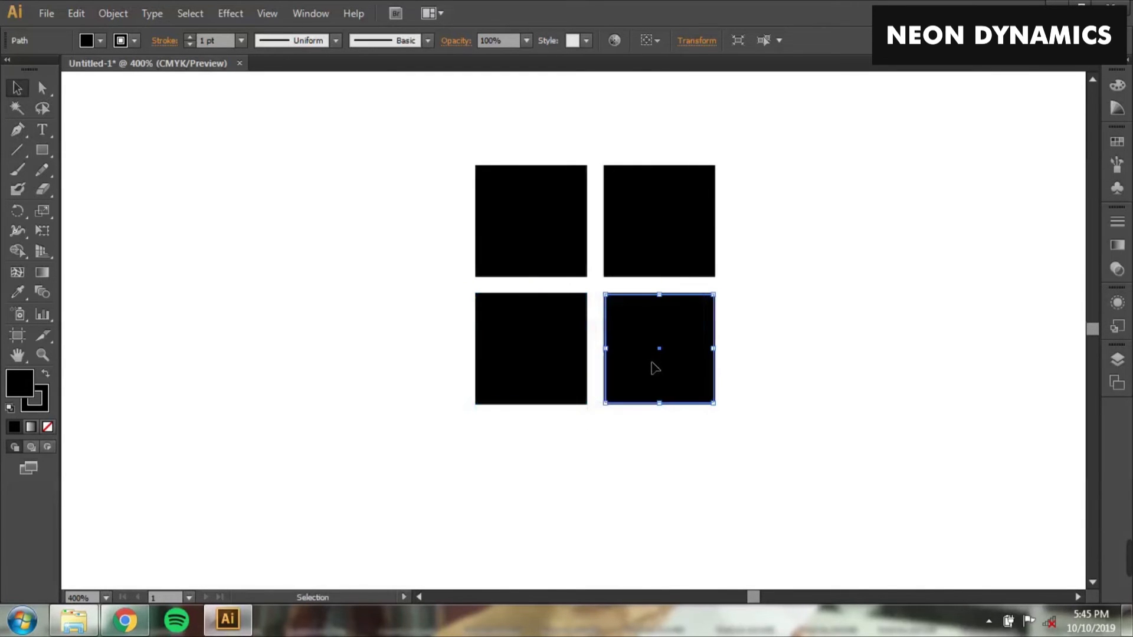
click(783, 357)
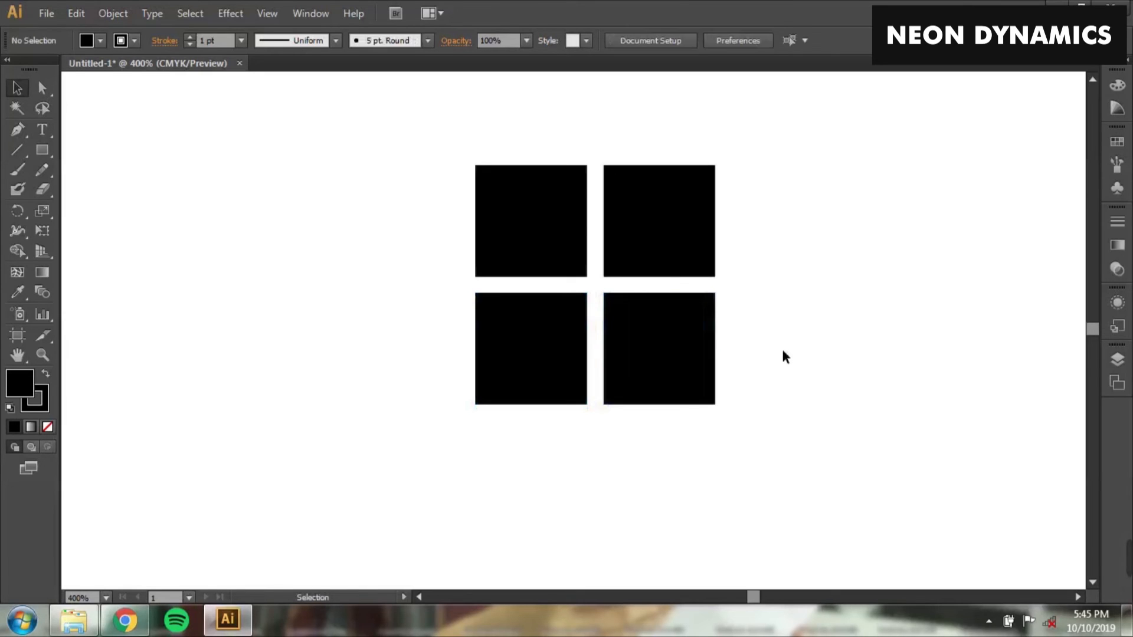
key(ctrl+z)
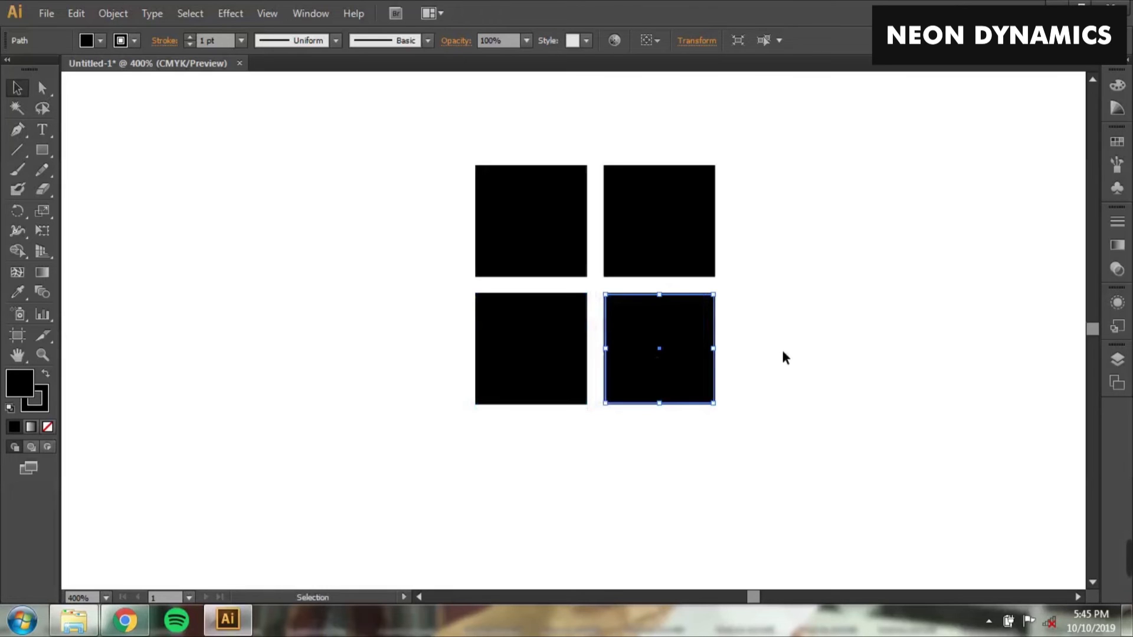
click(783, 355)
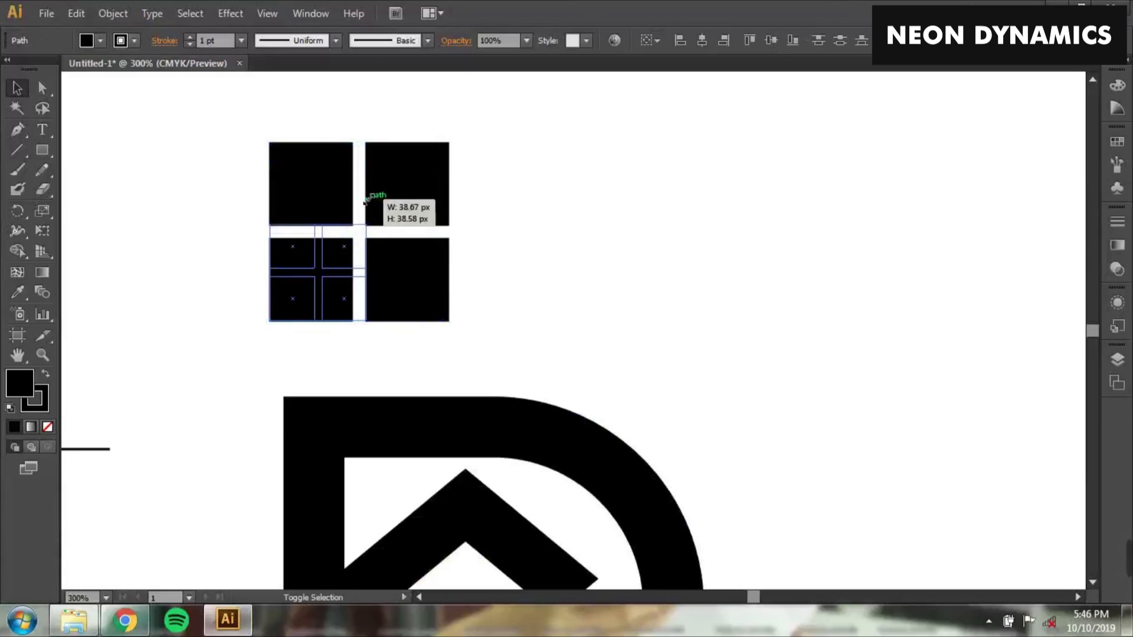
Scale the four squares down proportionally and place them as a window inside the clean D, centred beneath the roof's peak
drag(372, 197, 329, 265)
drag(305, 316, 480, 318)
scroll(494, 337, down, 2)
scroll(495, 338, down, 3)
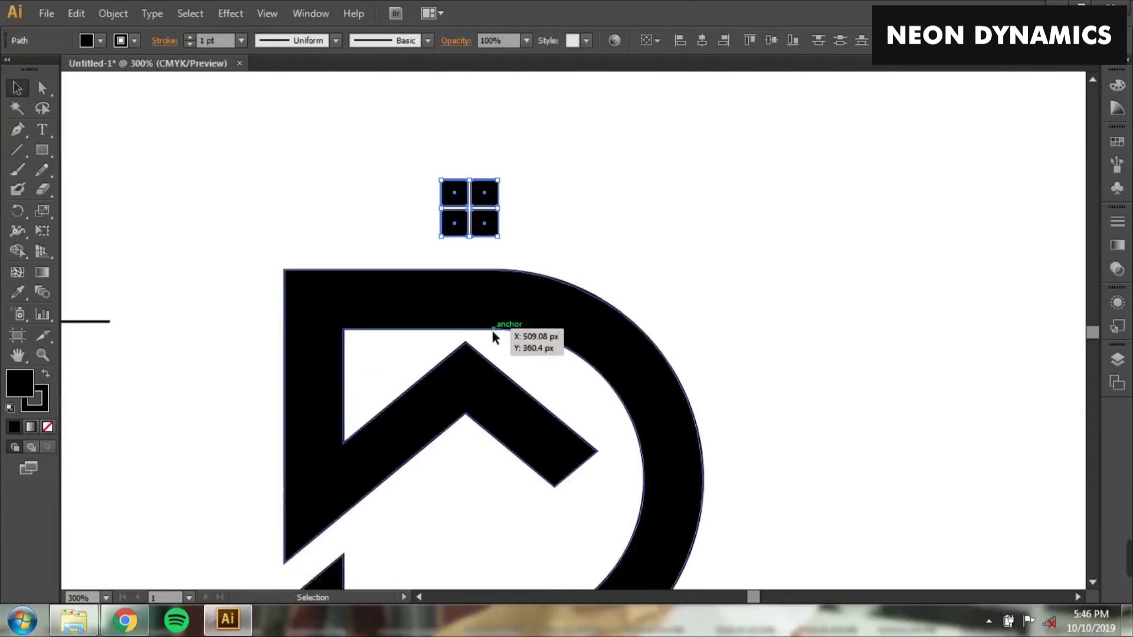
drag(477, 183, 478, 480)
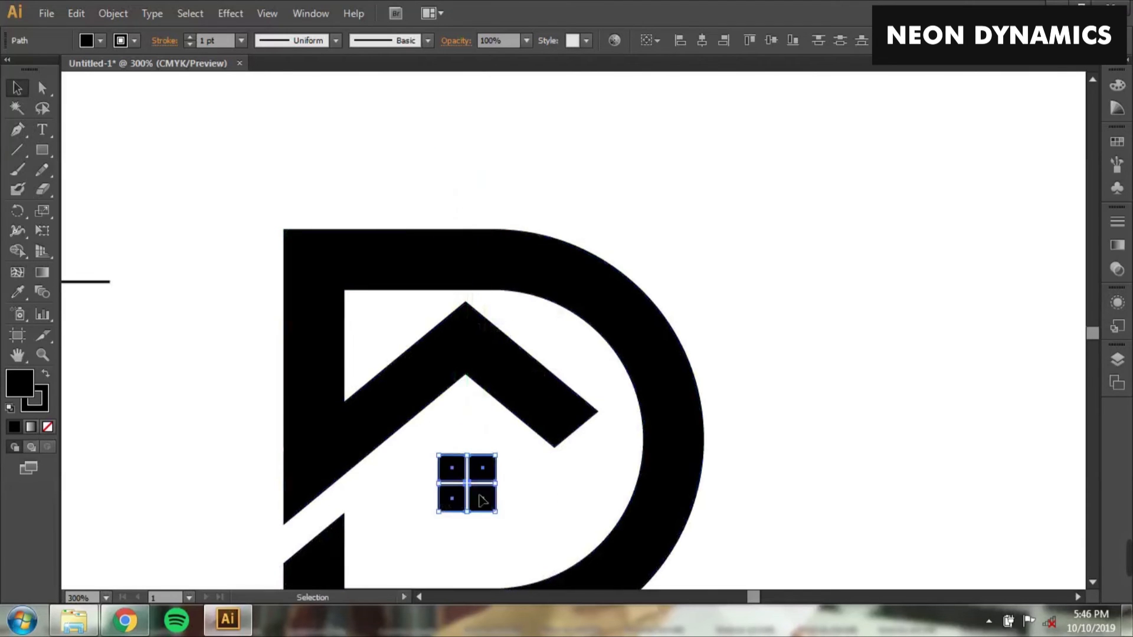
click(907, 410)
scroll(905, 404, down, 1)
scroll(906, 398, down, 2)
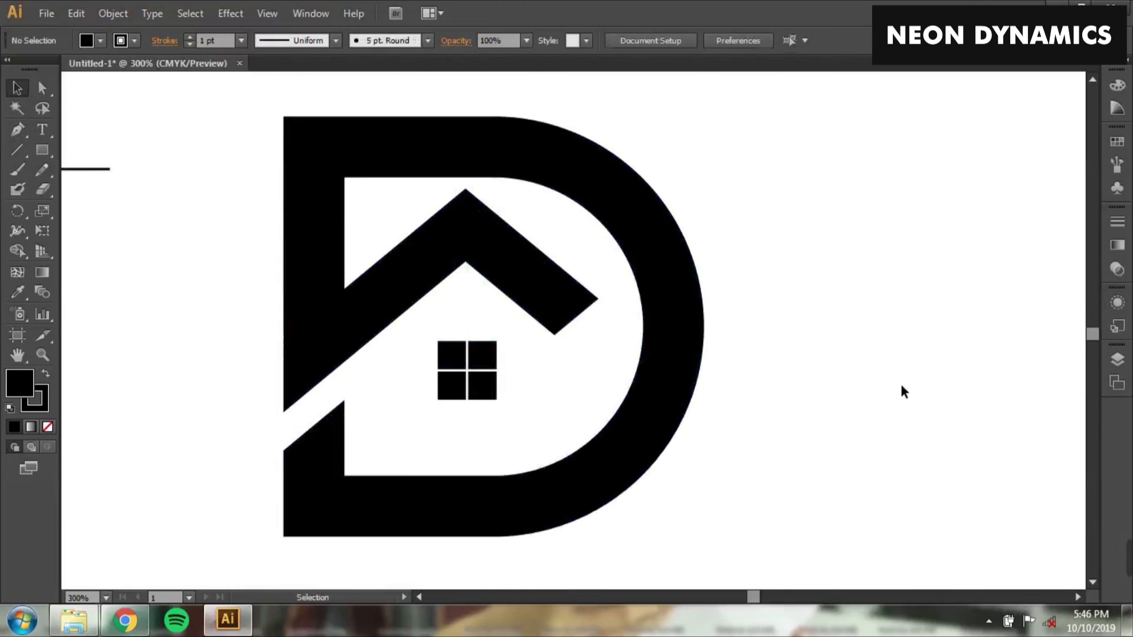
key(ctrl+minus)
key(ctrl+minus)
key(ctrl+minus)
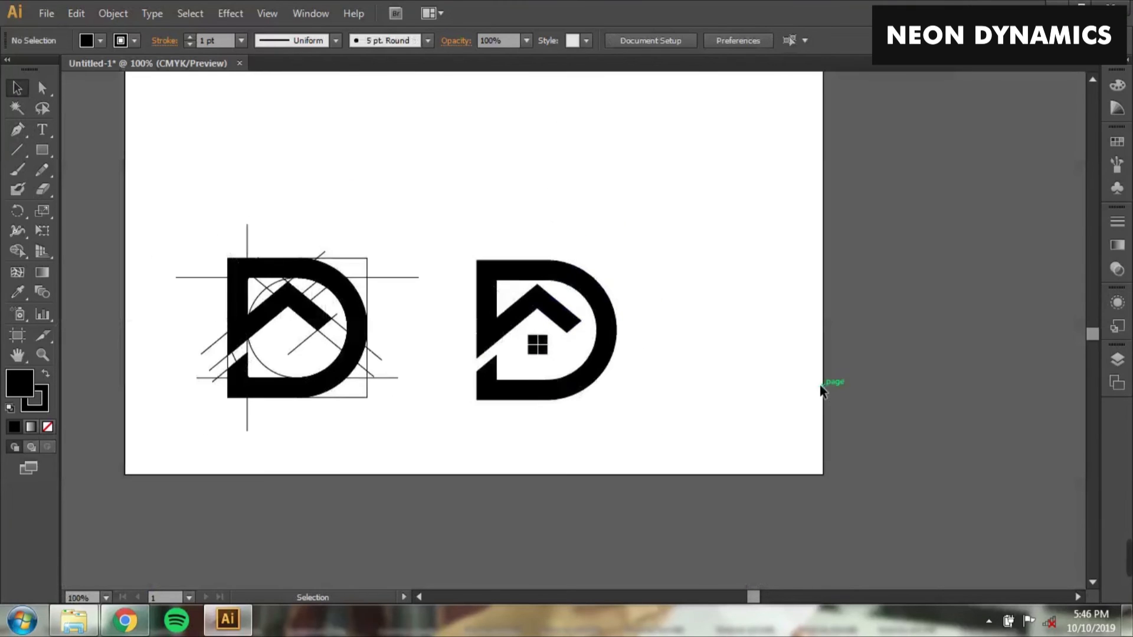